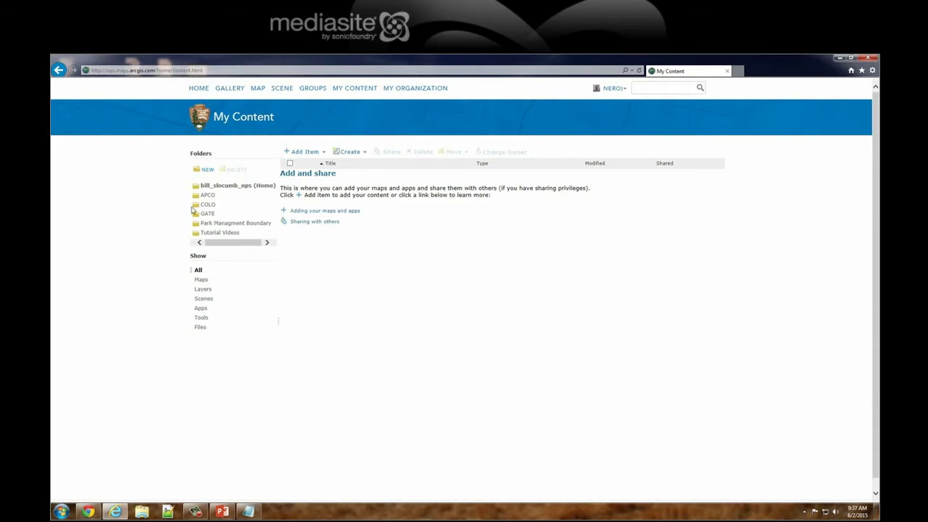
# Open the Colonial NHP Base Map web map from the Tutorial Videos folder in the map viewer
pyautogui.click(218, 232)
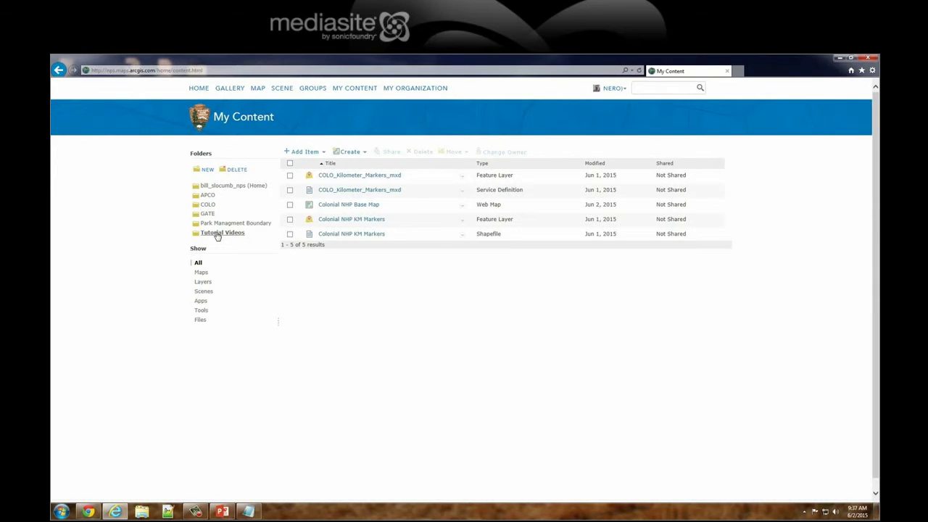
pyautogui.click(361, 206)
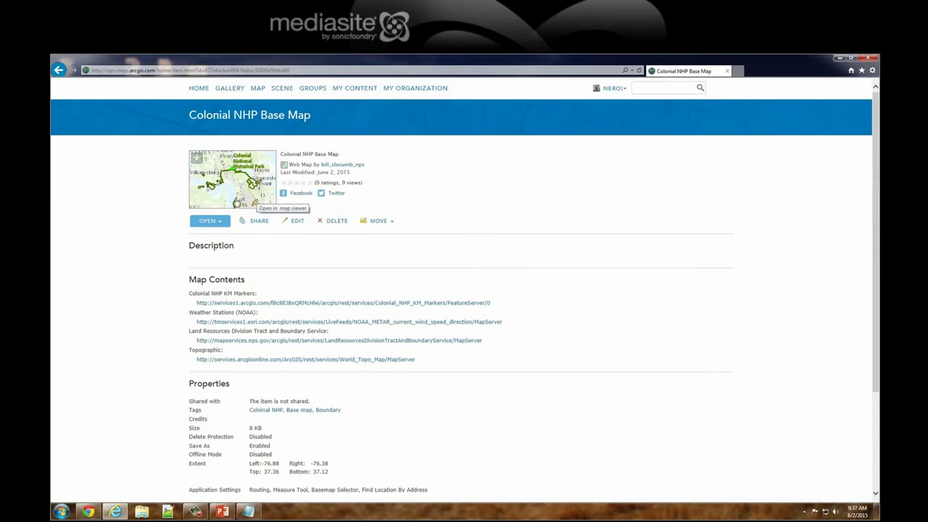
pyautogui.click(209, 221)
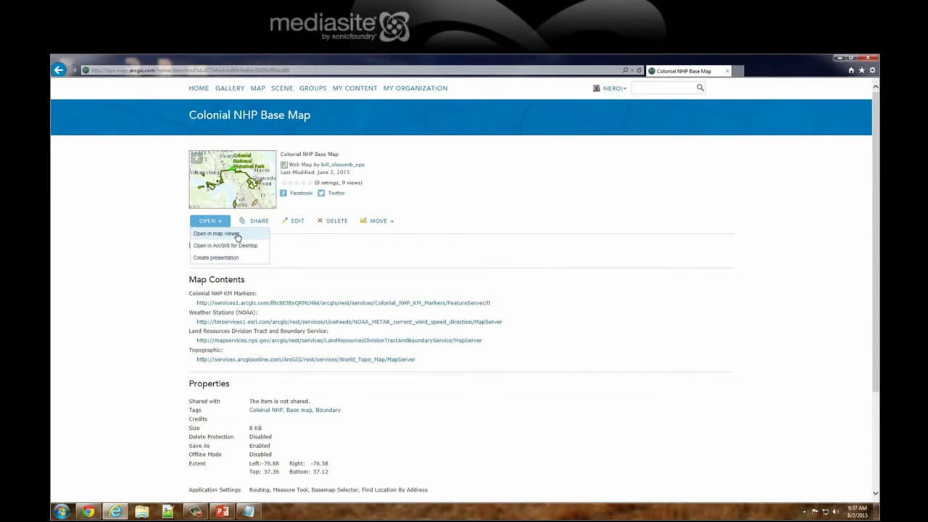
pyautogui.click(237, 235)
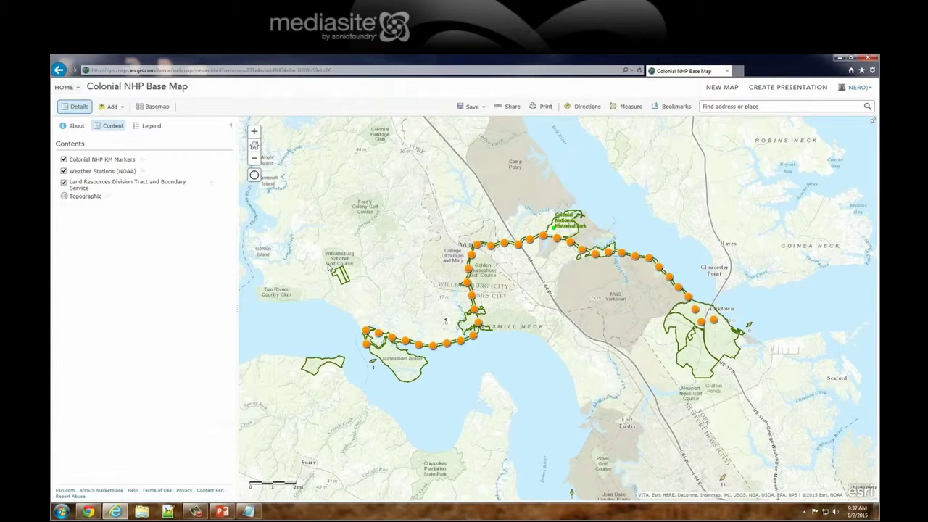
# Examine the map's legend, from the Colonial NHP KM Markers symbol down to the National Park Service tracts
pyautogui.click(143, 126)
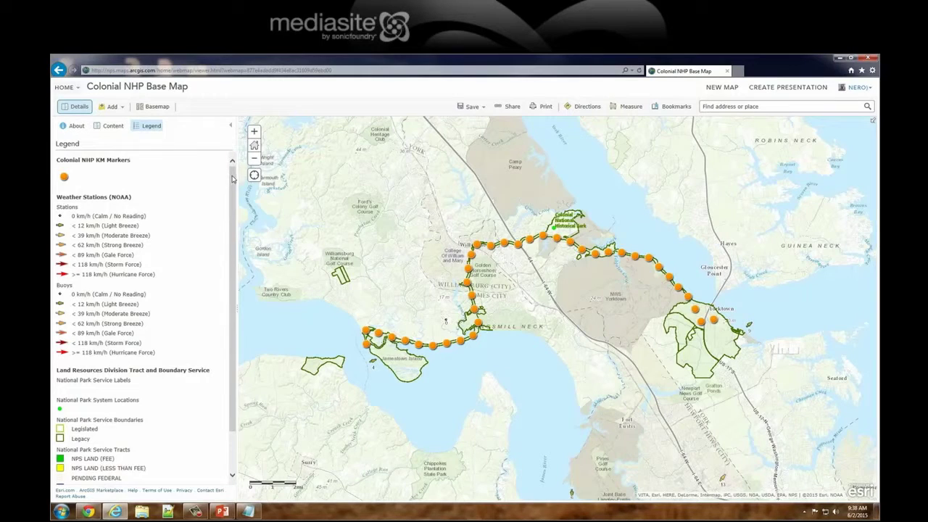
pyautogui.scroll(-1, 233, 193)
pyautogui.scroll(1, 233, 193)
pyautogui.scroll(-3, 235, 212)
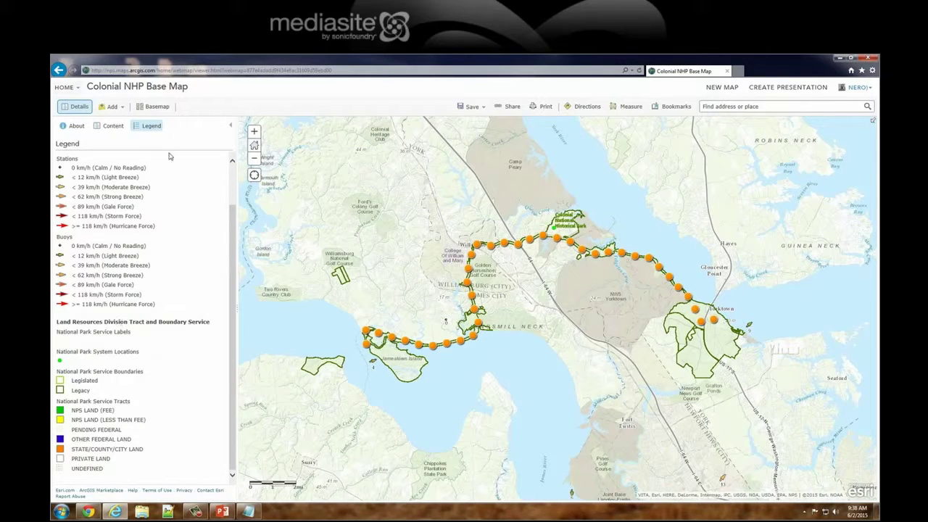
pyautogui.scroll(1, 236, 169)
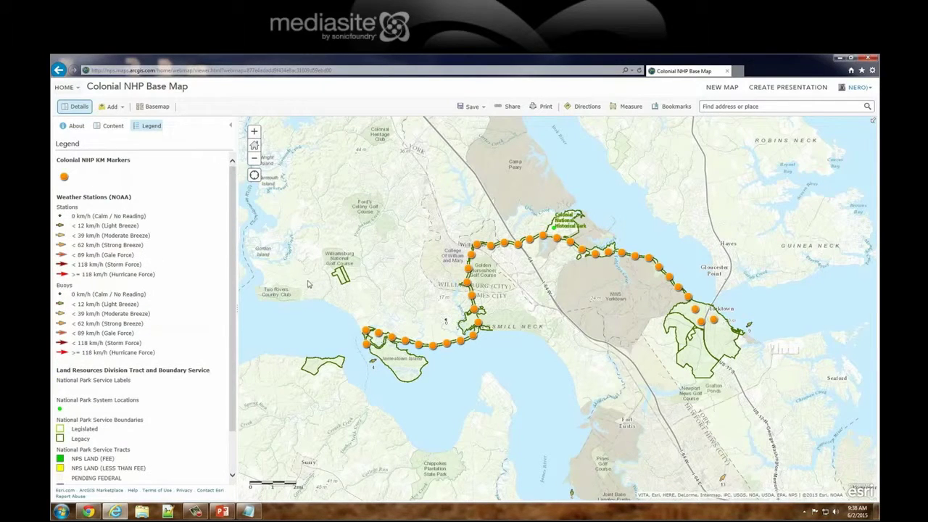
pyautogui.moveTo(57, 159); pyautogui.dragTo(131, 161)
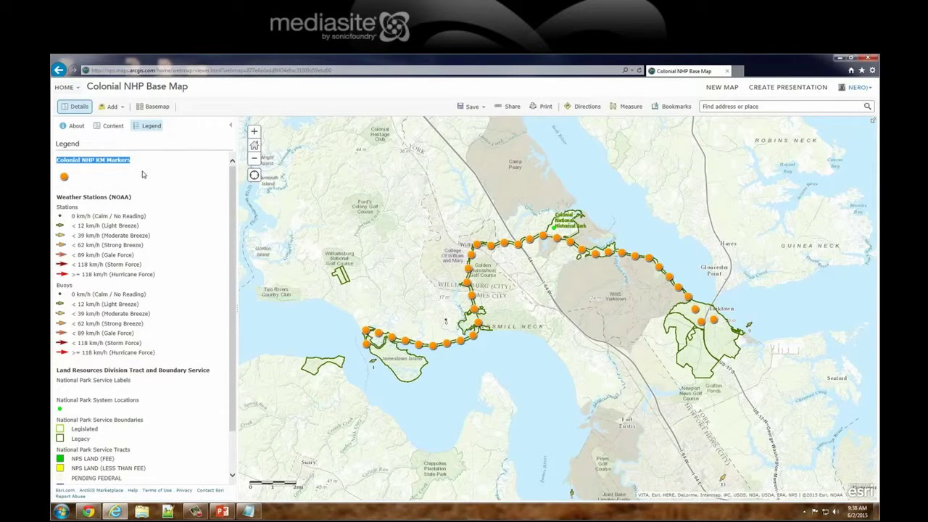
# Inspect the attribute fields in the pop-up of a kilometer marker near Jamestown Island, and close the pop-up
pyautogui.click(433, 347)
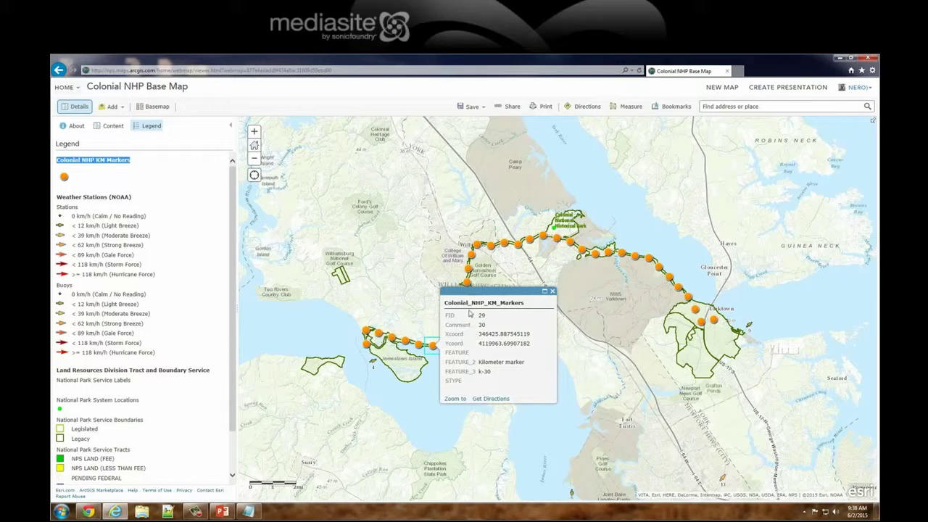
pyautogui.moveTo(446, 316); pyautogui.dragTo(459, 319)
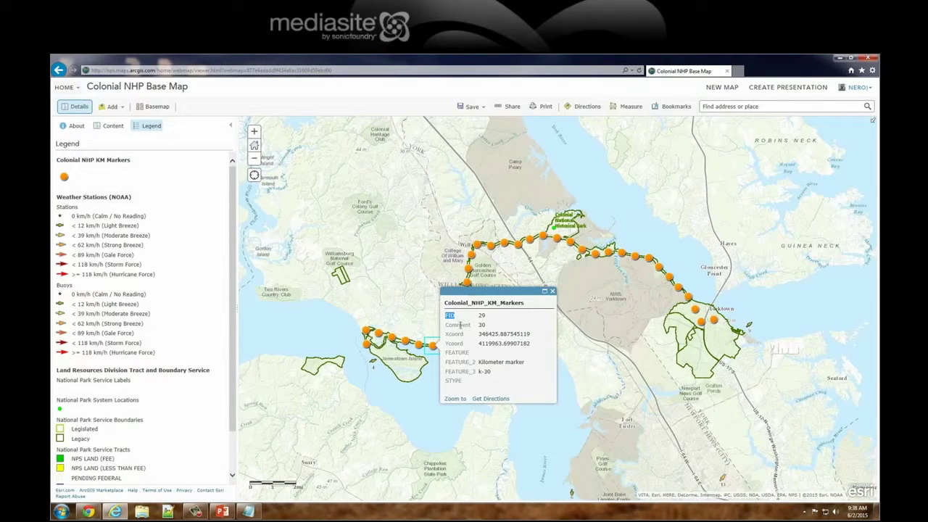
pyautogui.moveTo(445, 327); pyautogui.dragTo(530, 335)
pyautogui.moveTo(446, 343); pyautogui.dragTo(533, 348)
pyautogui.click(507, 353)
pyautogui.moveTo(465, 366); pyautogui.dragTo(451, 351)
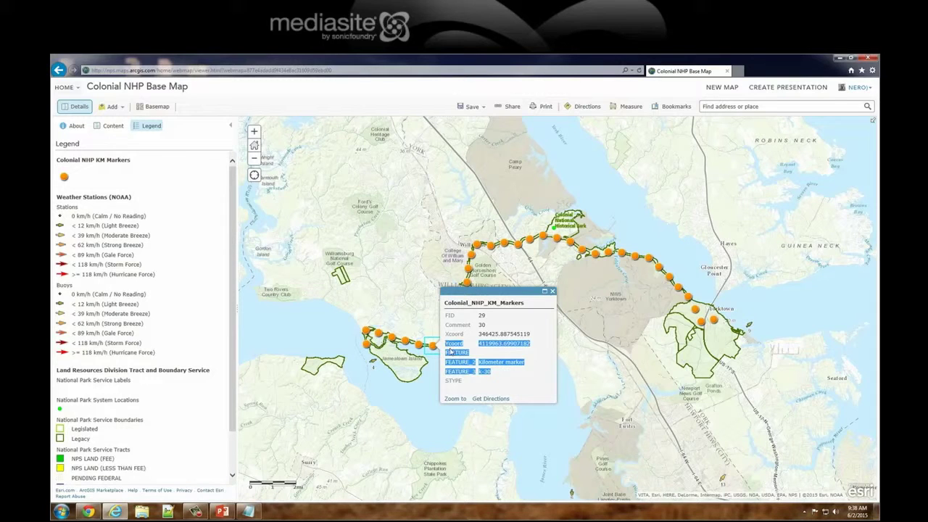
pyautogui.click(513, 389)
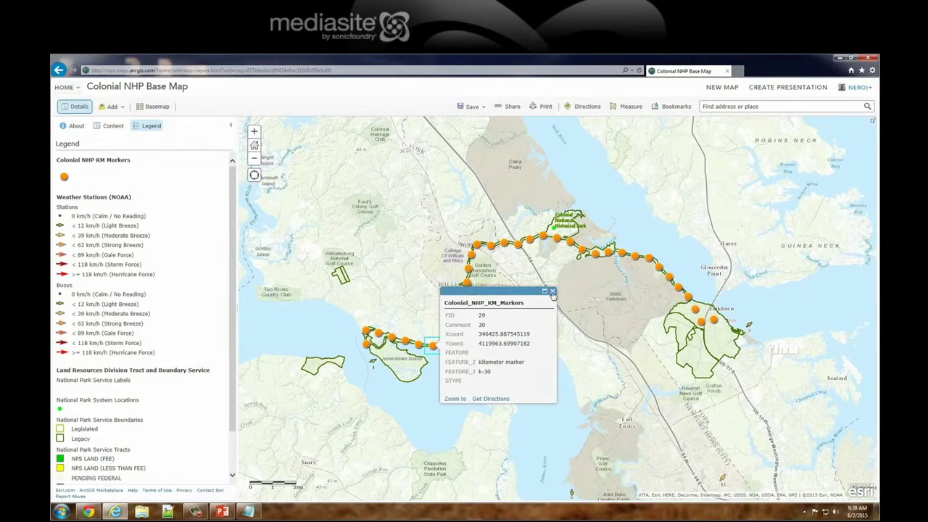
pyautogui.click(552, 292)
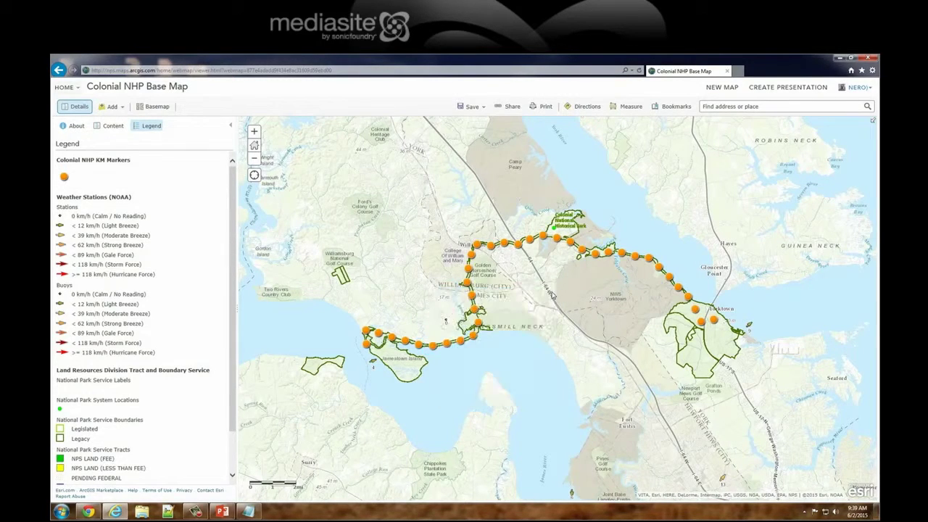
# Open the pop-up configuration of the Colonial NHP KM Markers layer and set the pop-up title to "Kilometer Markers"
pyautogui.click(113, 127)
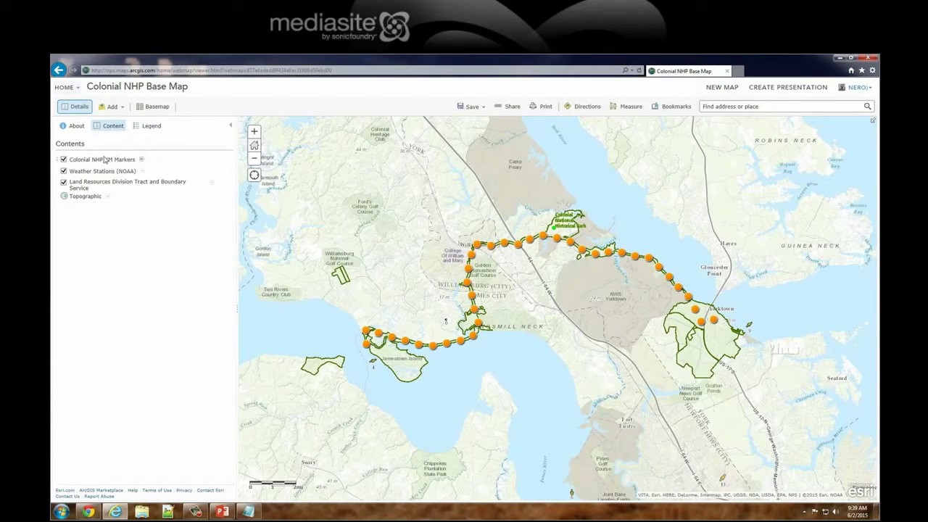
pyautogui.click(93, 160)
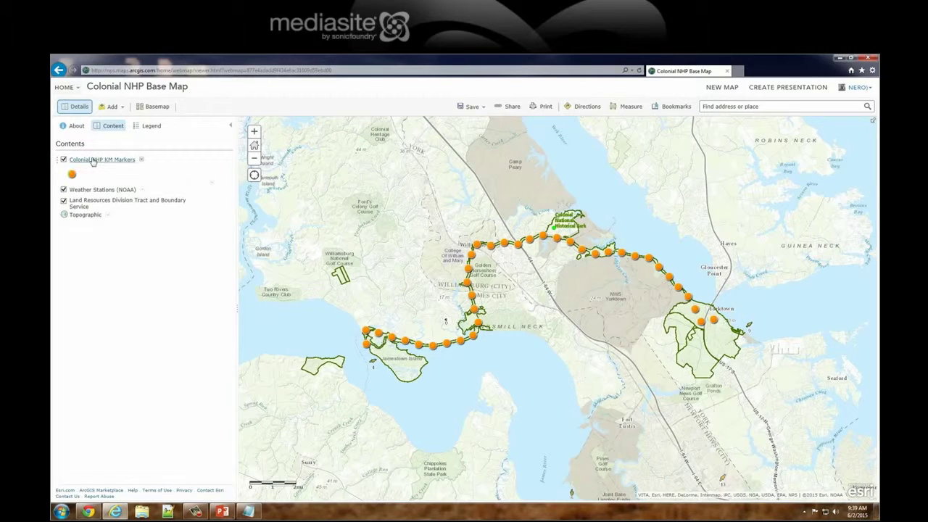
pyautogui.click(142, 160)
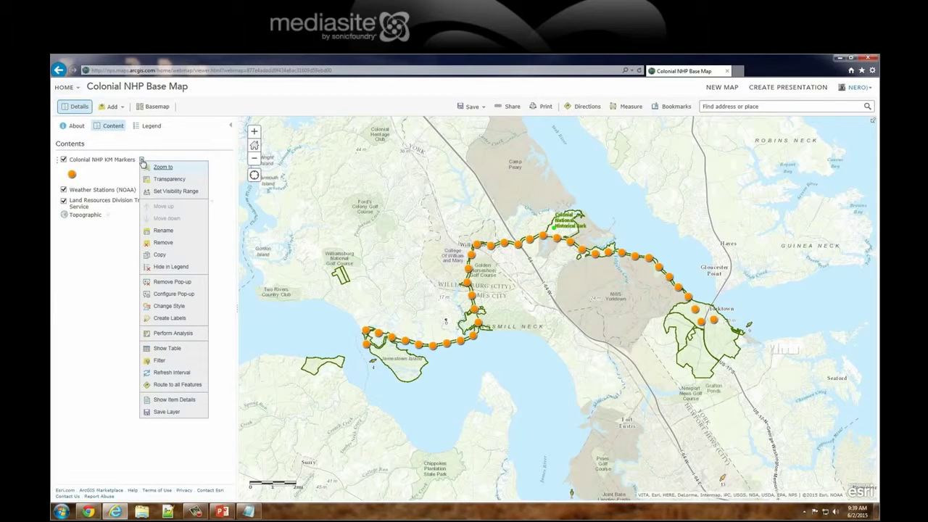
pyautogui.click(188, 296)
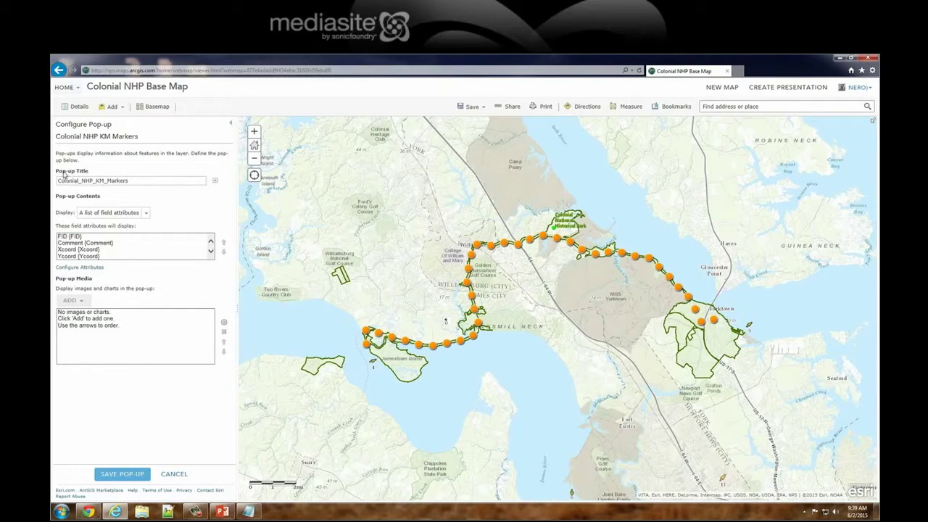
pyautogui.moveTo(133, 182); pyautogui.dragTo(54, 184)
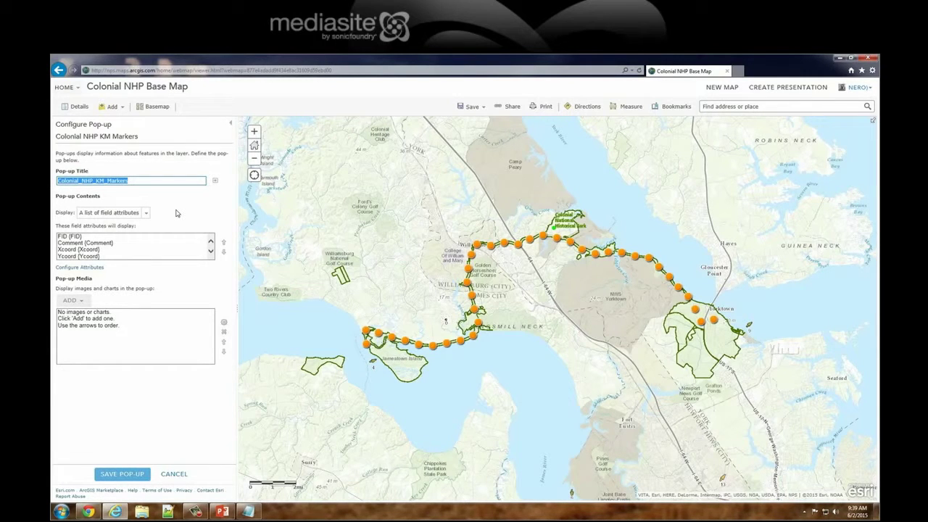
pyautogui.write('Kilometer Markers')
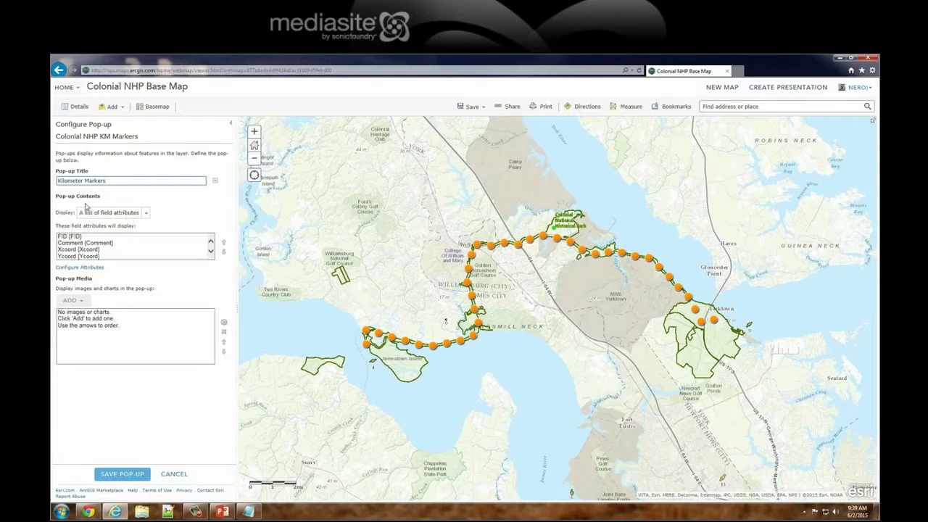
# Review the pop-up contents display options, keeping a list of field attributes, and compare the listed fields with a marker's pop-up
pyautogui.moveTo(102, 197); pyautogui.dragTo(58, 197)
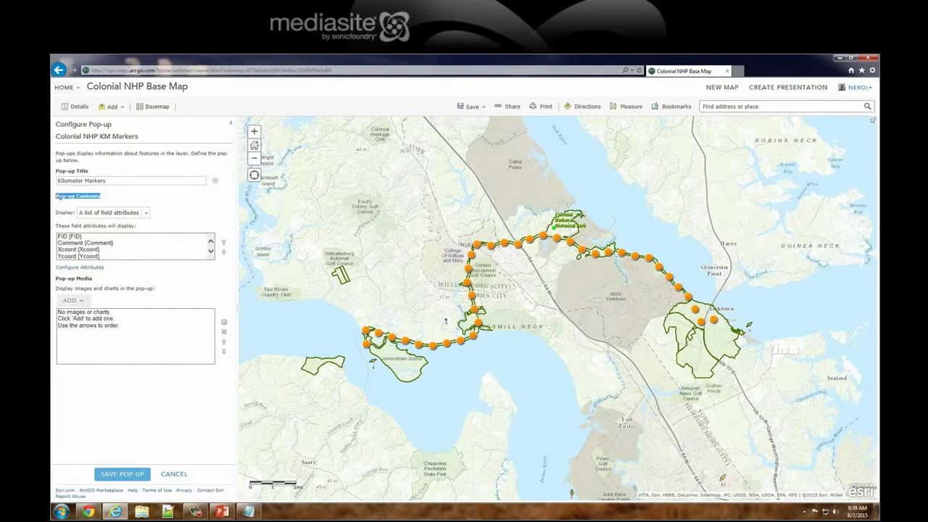
pyautogui.click(139, 214)
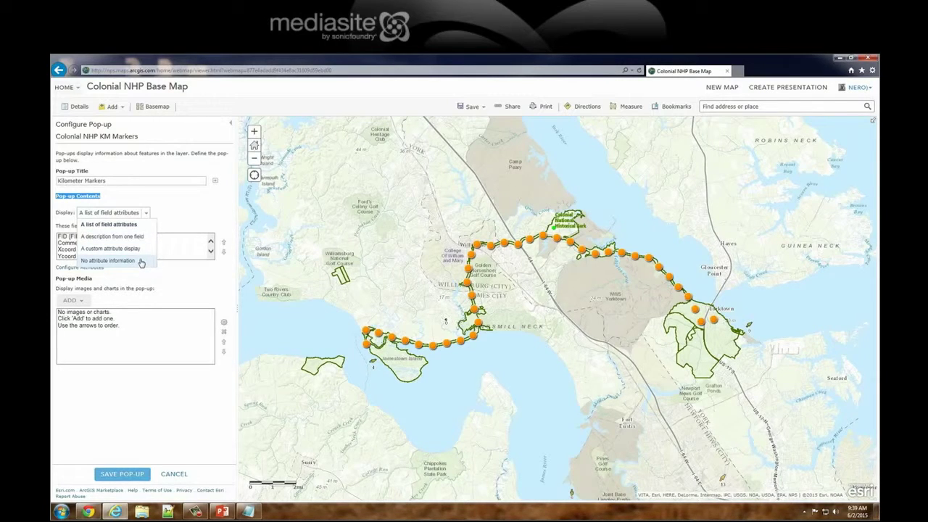
pyautogui.click(129, 225)
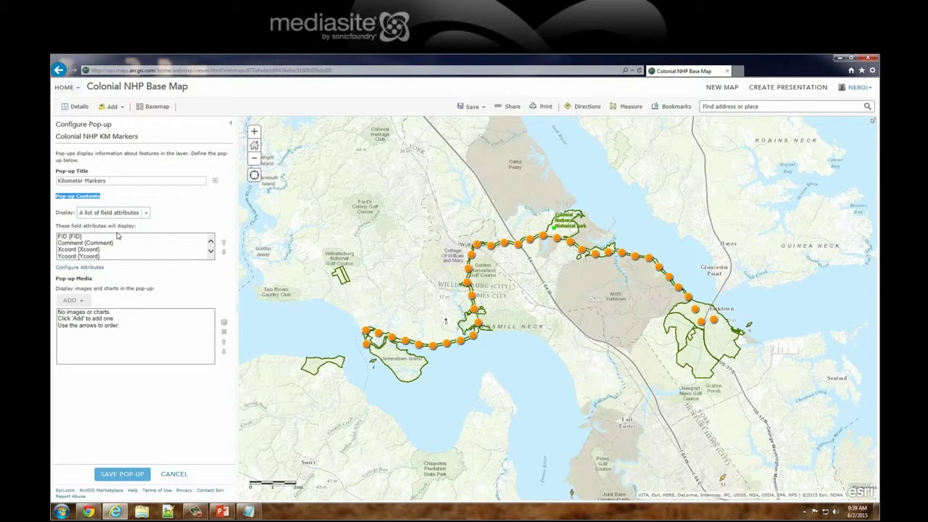
pyautogui.click(211, 252)
pyautogui.click(210, 252)
pyautogui.click(210, 252)
pyautogui.click(211, 252)
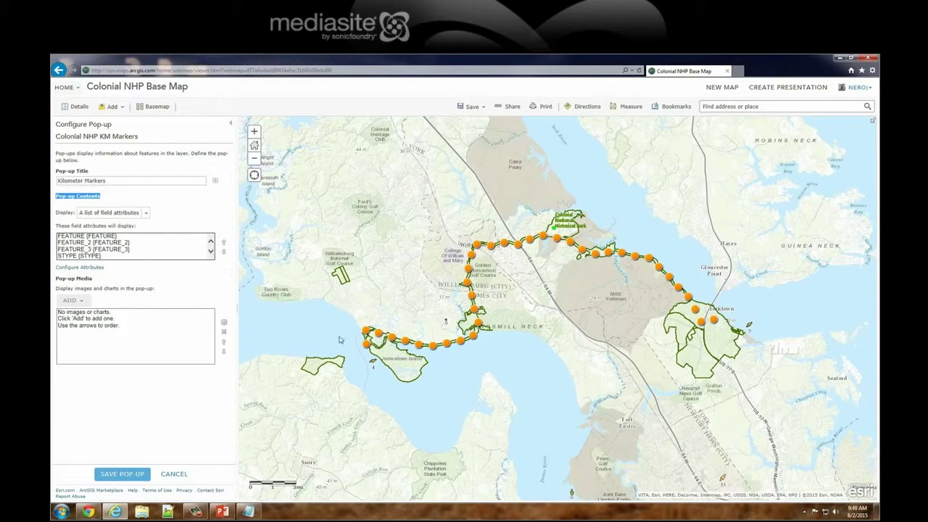
pyautogui.click(378, 335)
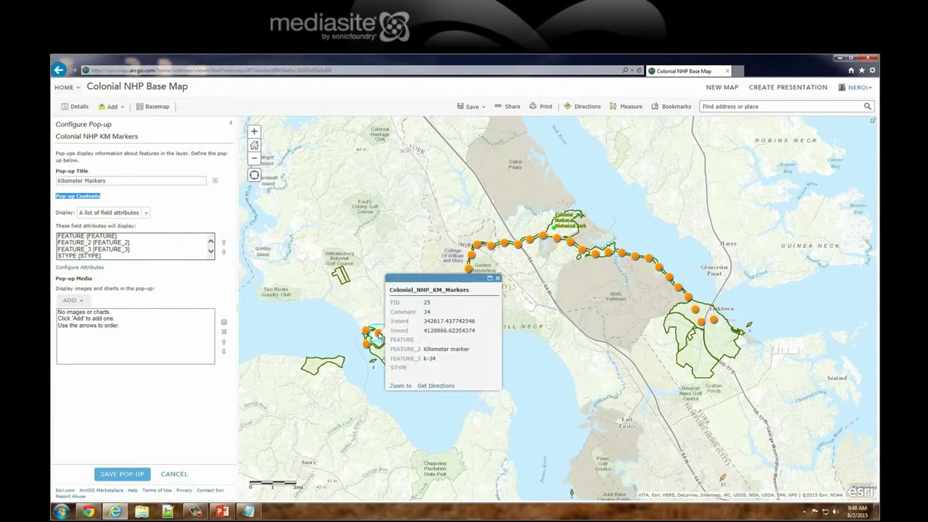
pyautogui.click(498, 279)
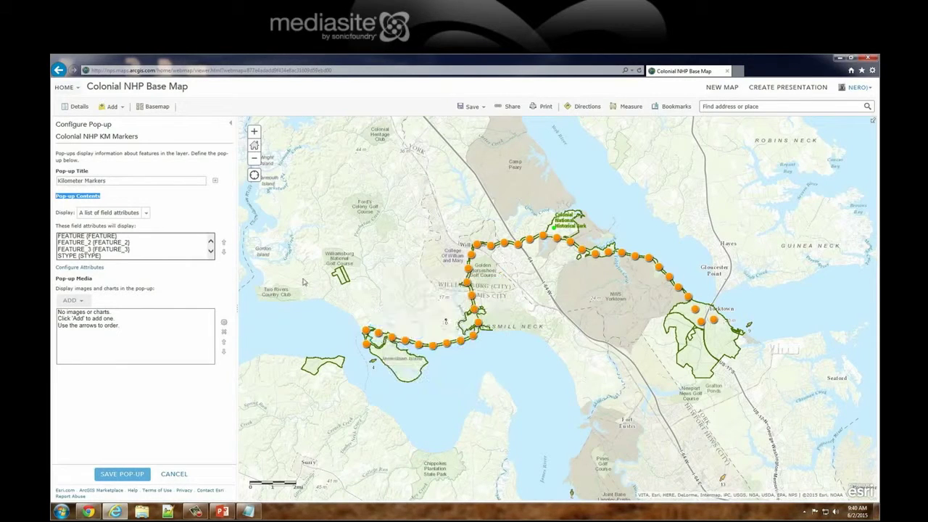
# Open the attribute configuration for the pop-up and turn off display of the FID and Comment fields
pyautogui.click(90, 268)
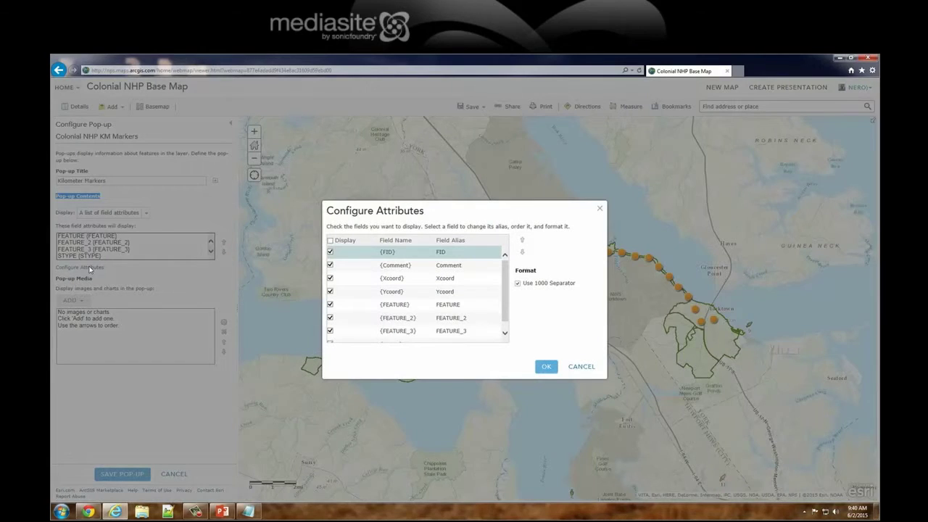
pyautogui.click(330, 252)
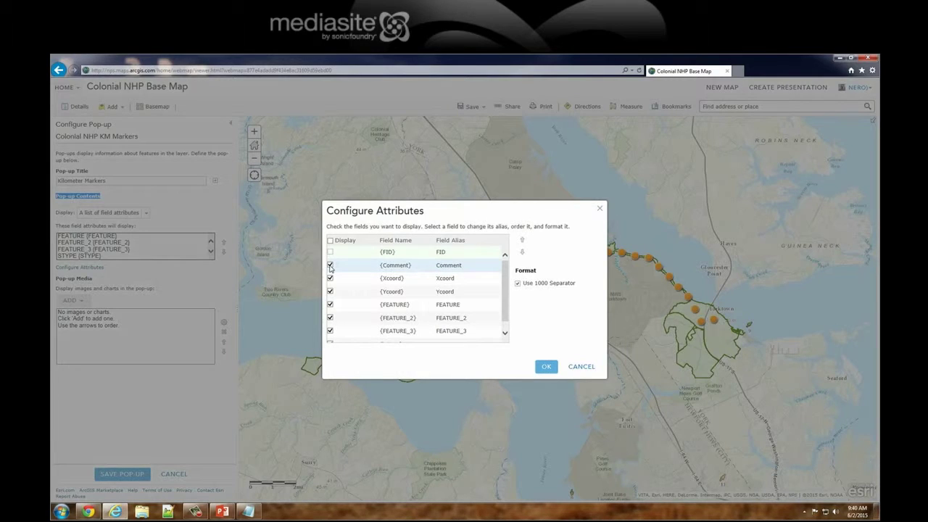
pyautogui.click(330, 265)
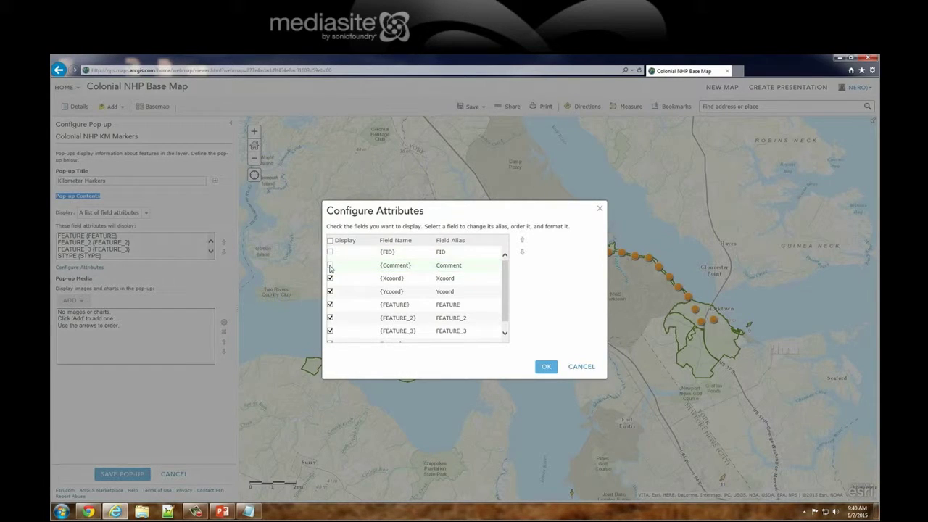
# Change the Xcoord field's alias to "X-Coordinate" and the Ycoord field's alias to "Y-Coordinate"
pyautogui.click(445, 279)
pyautogui.write('-')
pyautogui.press('Delete')
pyautogui.write('C')
pyautogui.write('ate')
pyautogui.doubleClick(440, 293)
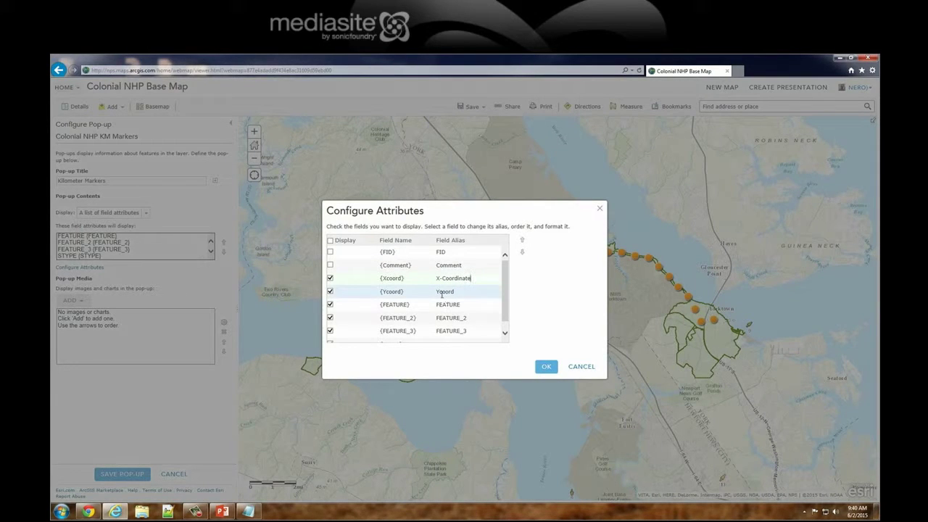
pyautogui.click(441, 292)
pyautogui.write('-')
pyautogui.press('Delete')
pyautogui.write('C')
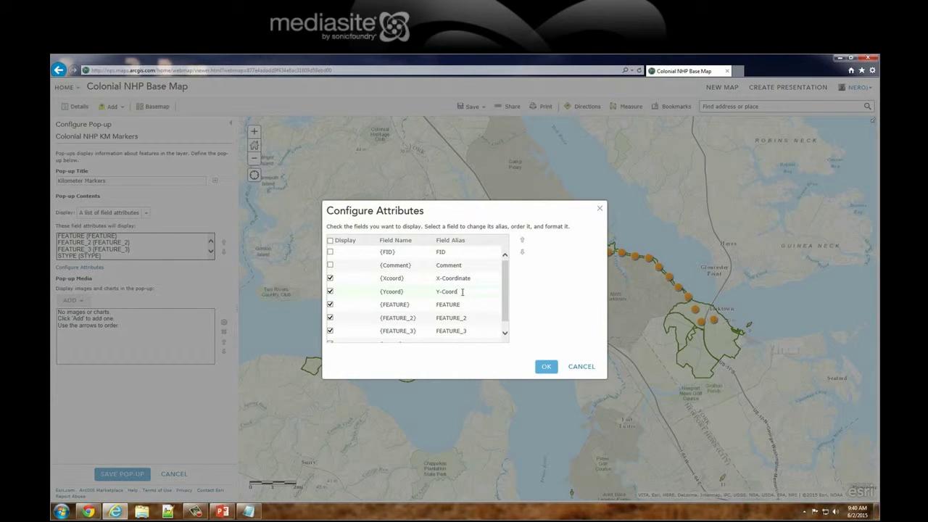
# Turn off display of the FEATURE field, leaving FEATURE_2 displayed
pyautogui.click(330, 305)
pyautogui.click(330, 318)
pyautogui.click(330, 319)
# Set the alias of the FEATURE_3 field to "KM Marker"
pyautogui.click(456, 332)
pyautogui.write('KM Marker Number')
pyautogui.press('BackSpace')
pyautogui.press('BackSpace')
pyautogui.press('BackSpace')
pyautogui.press('BackSpace')
pyautogui.press('BackSpace')
pyautogui.press('BackSpace')
pyautogui.press('BackSpace')
pyautogui.tripleClick(453, 330)
pyautogui.click(428, 333)
# Turn off display of the STYPE and FEATURE_2 fields
pyautogui.scroll(-1, 510, 308)
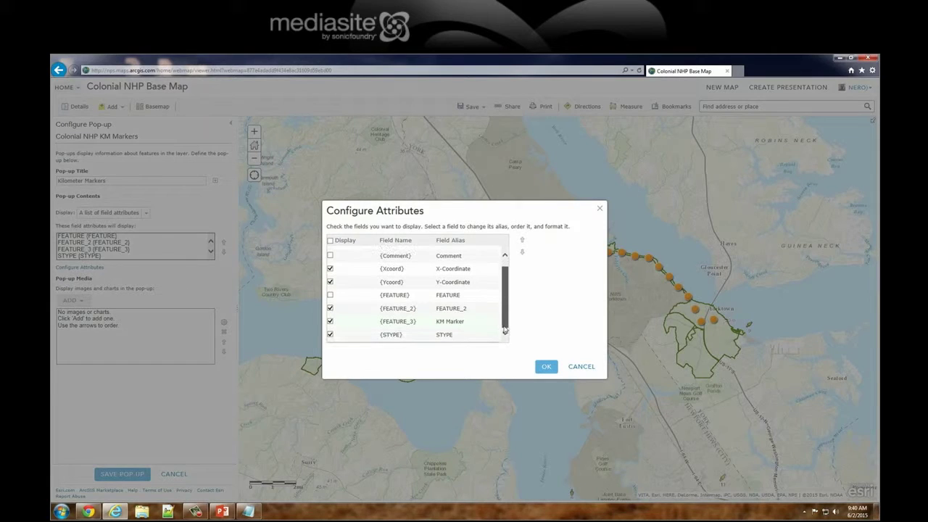
pyautogui.click(330, 334)
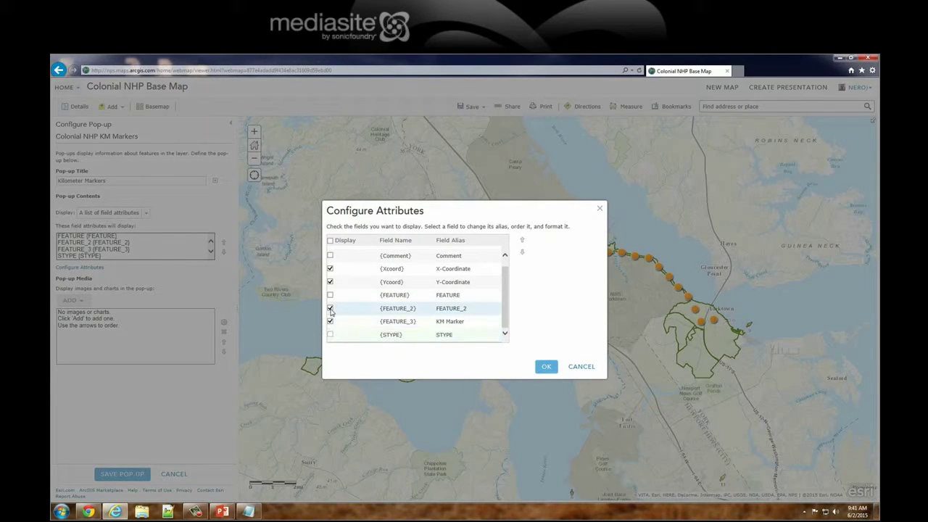
pyautogui.click(330, 308)
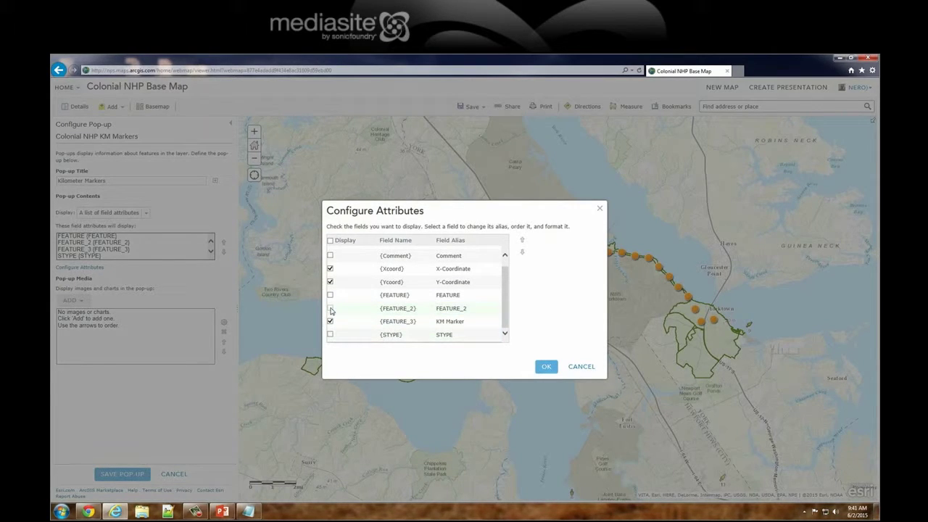
# Move the FEATURE_3 field (KM Marker) above the X-Coordinate and Y-Coordinate fields and apply the attribute configuration
pyautogui.click(395, 323)
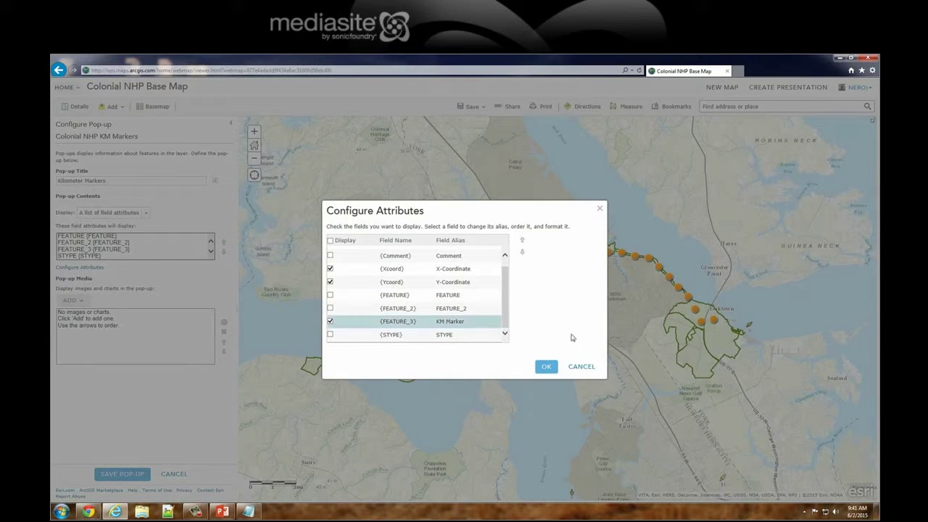
pyautogui.click(521, 241)
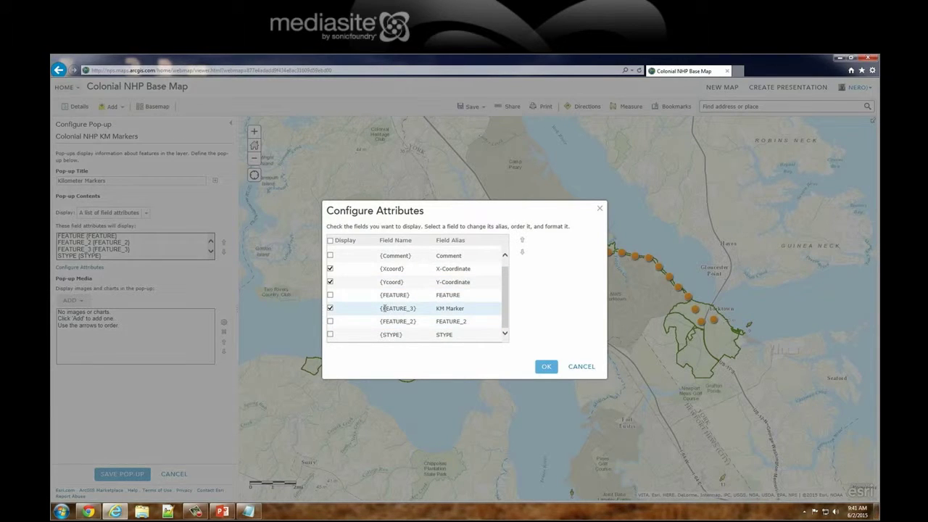
pyautogui.click(522, 240)
pyautogui.click(523, 242)
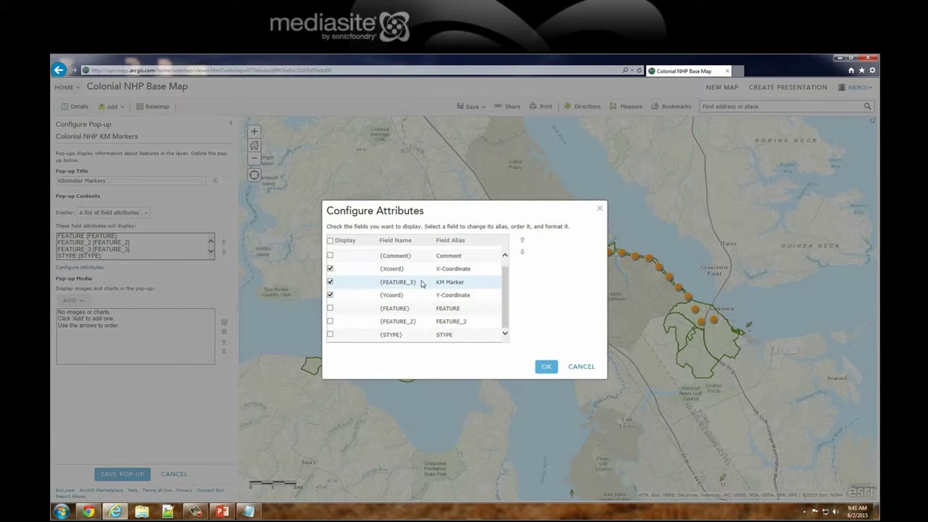
pyautogui.click(521, 242)
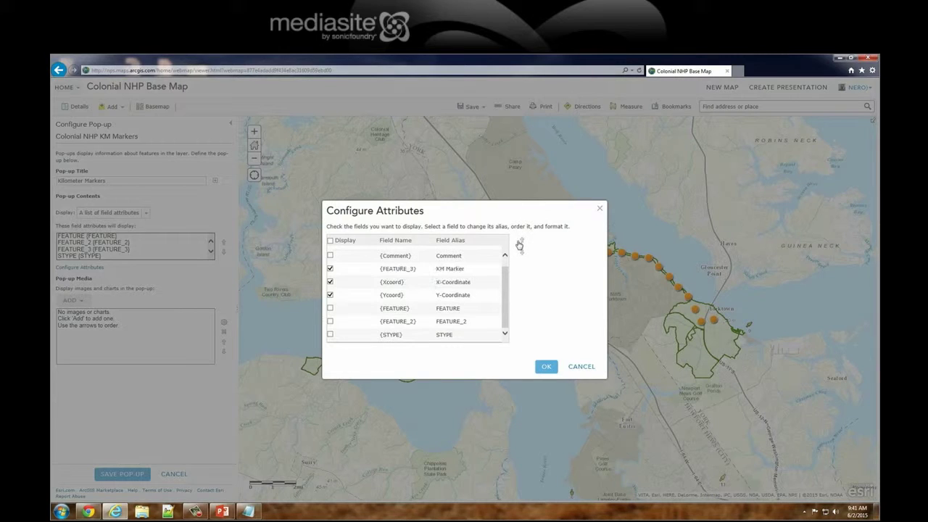
pyautogui.click(545, 367)
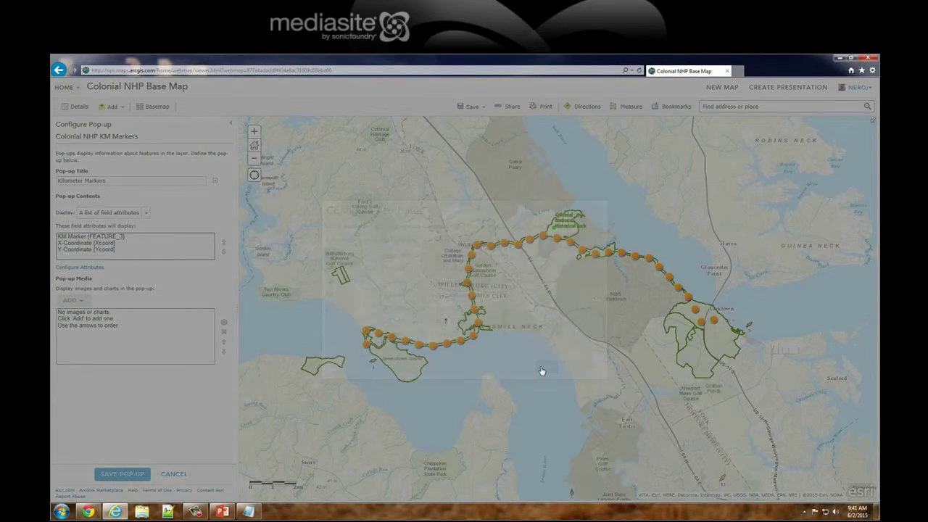
pyautogui.moveTo(96, 282); pyautogui.dragTo(56, 280)
pyautogui.tripleClick(57, 287)
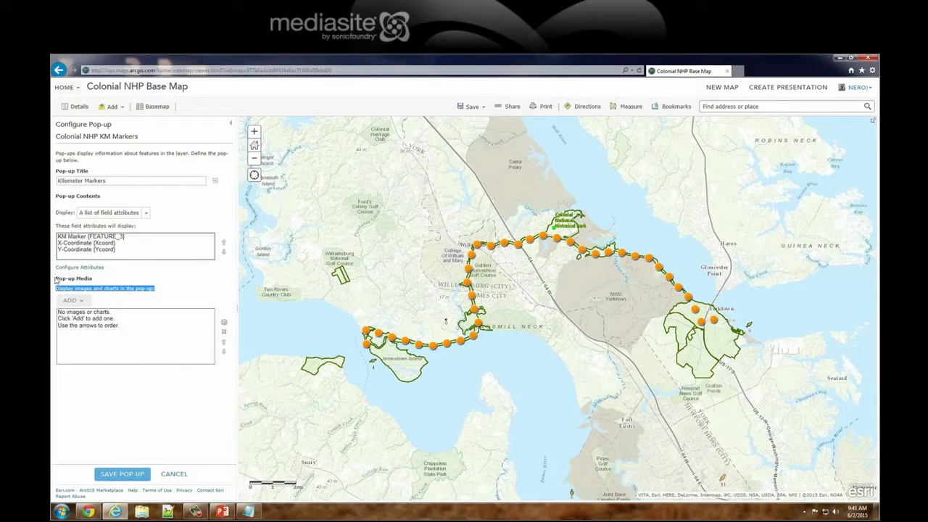
pyautogui.click(92, 283)
pyautogui.moveTo(92, 281); pyautogui.dragTo(56, 280)
pyautogui.click(124, 277)
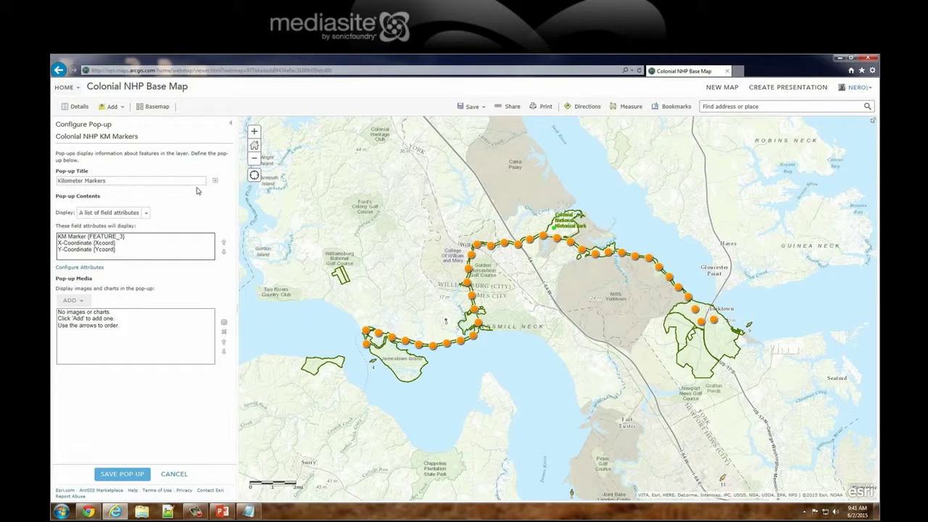
# Save the Kilometer Markers pop-up and check it on one of the markers near Jamestown Island
pyautogui.click(122, 475)
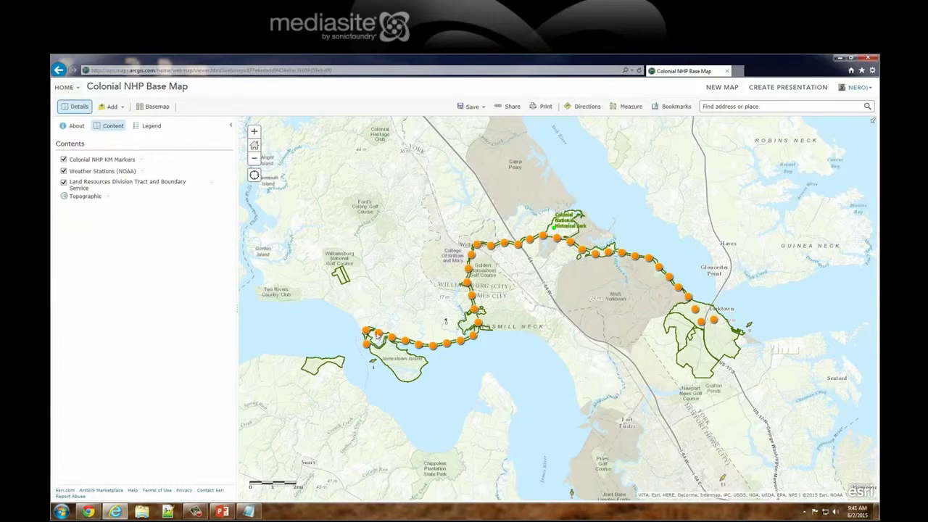
pyautogui.click(432, 348)
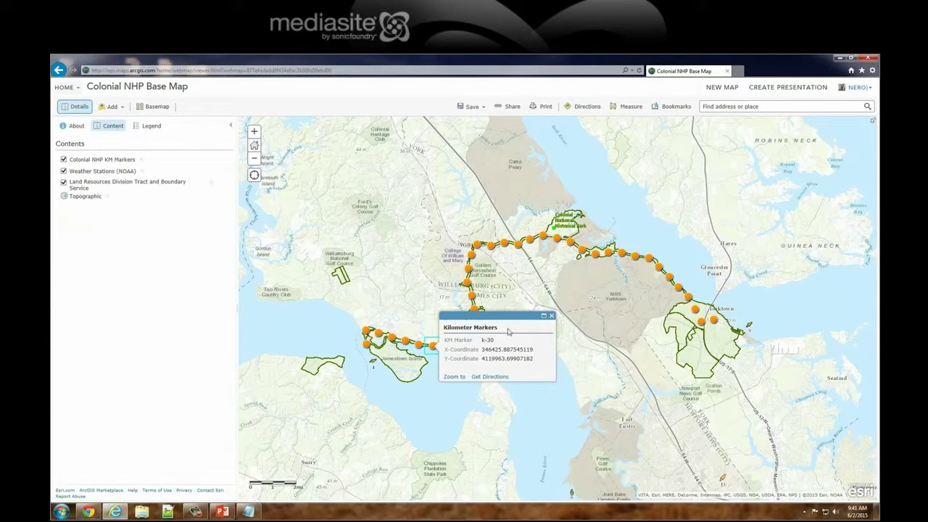
pyautogui.moveTo(500, 332); pyautogui.dragTo(444, 327)
pyautogui.click(551, 317)
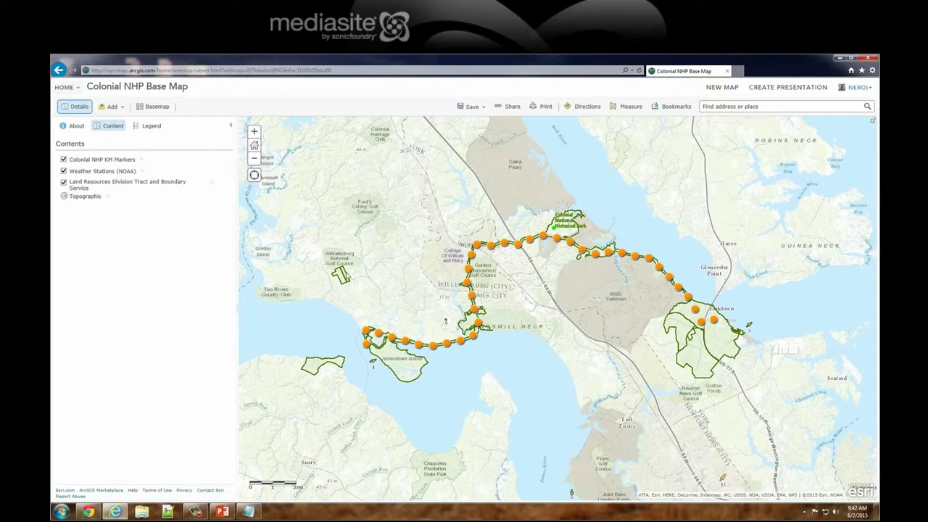
# Enable the pop-up for the National Park Service Boundaries sublayer and view it on the Jamestown Island boundary
pyautogui.click(156, 185)
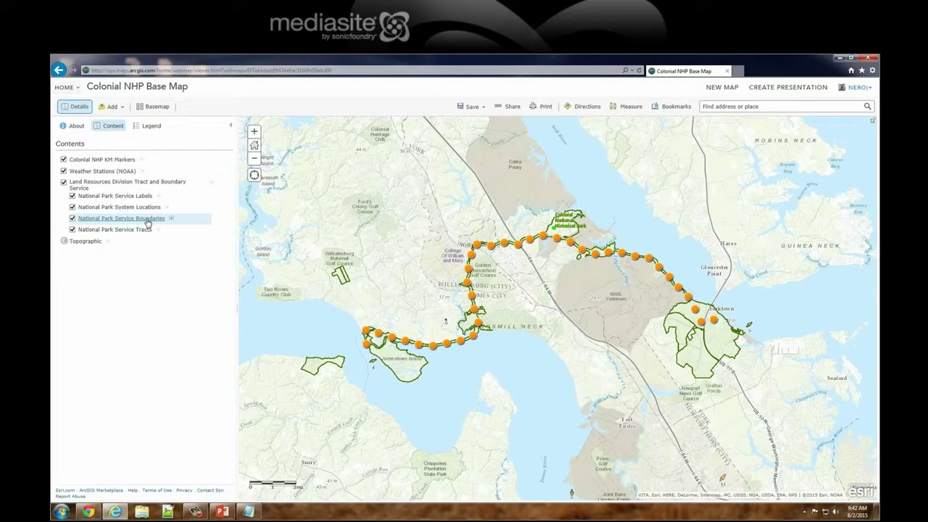
pyautogui.click(147, 219)
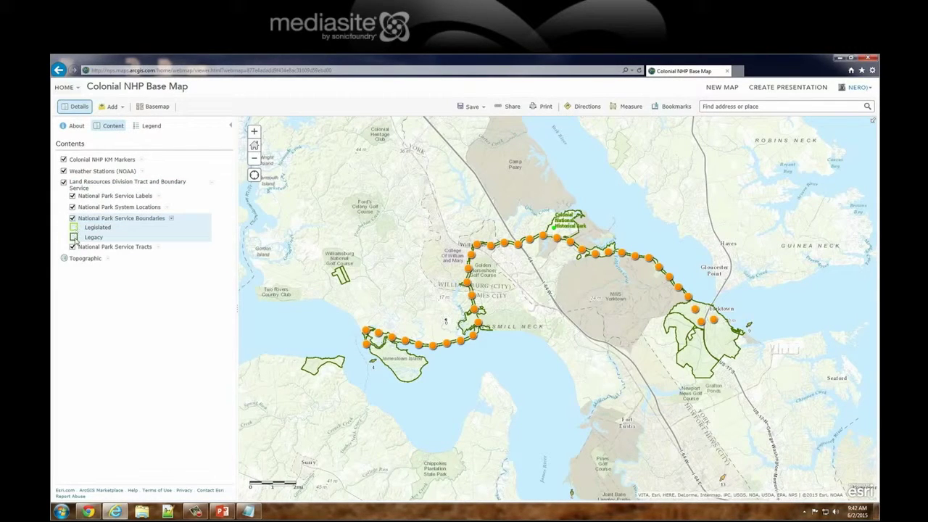
pyautogui.click(172, 221)
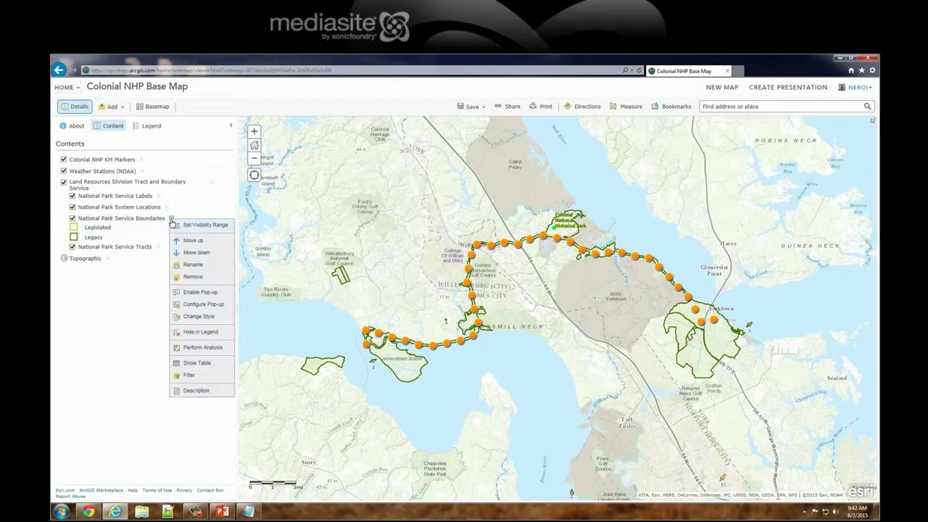
pyautogui.click(212, 294)
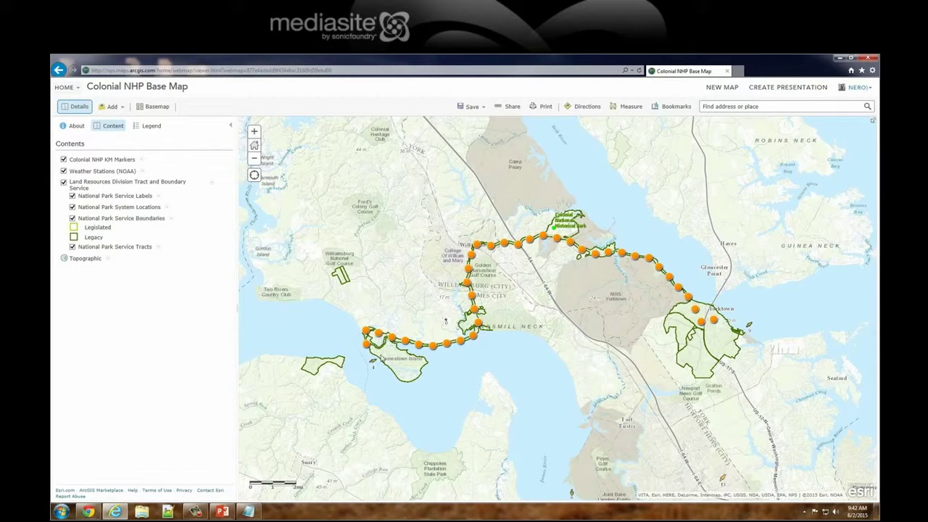
pyautogui.click(404, 369)
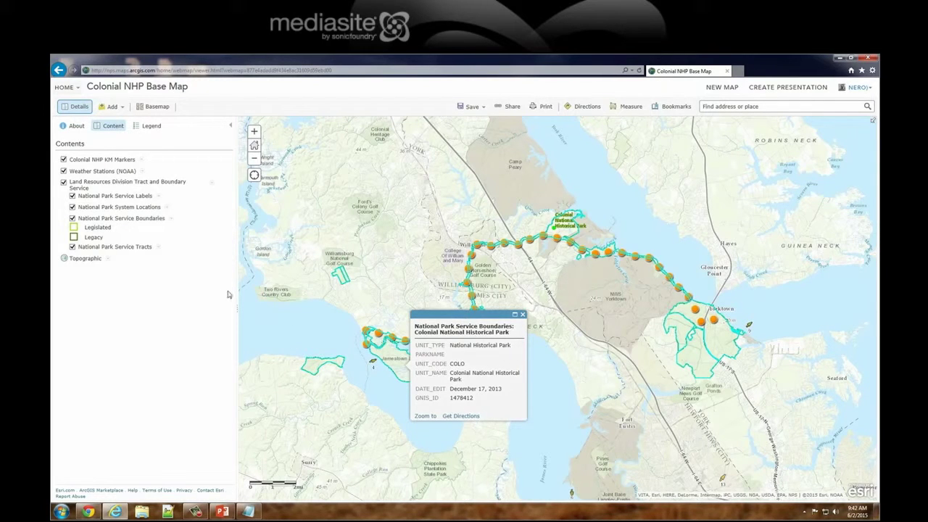
# Set the National Park Service Boundaries pop-up title to "National Park Service Boundary"
pyautogui.click(172, 220)
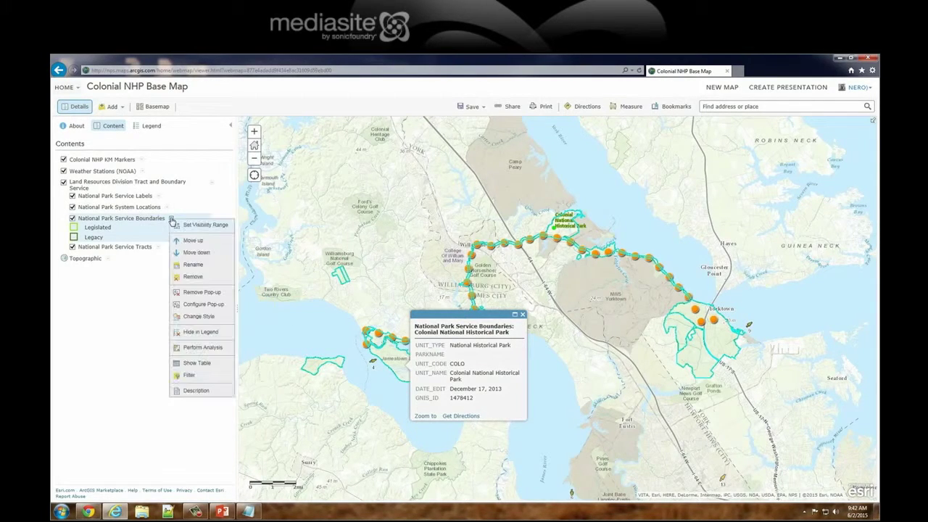
pyautogui.click(207, 305)
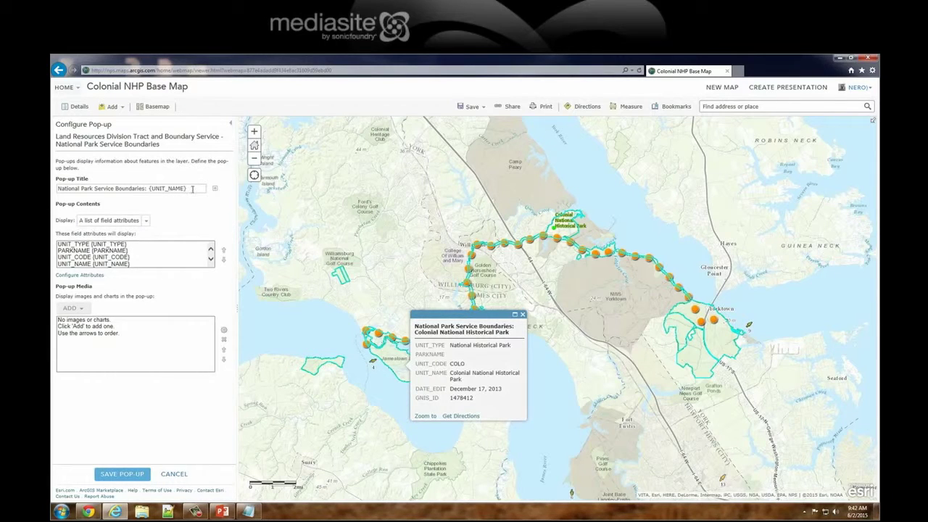
pyautogui.moveTo(192, 188); pyautogui.dragTo(147, 188)
pyautogui.press('BackSpace')
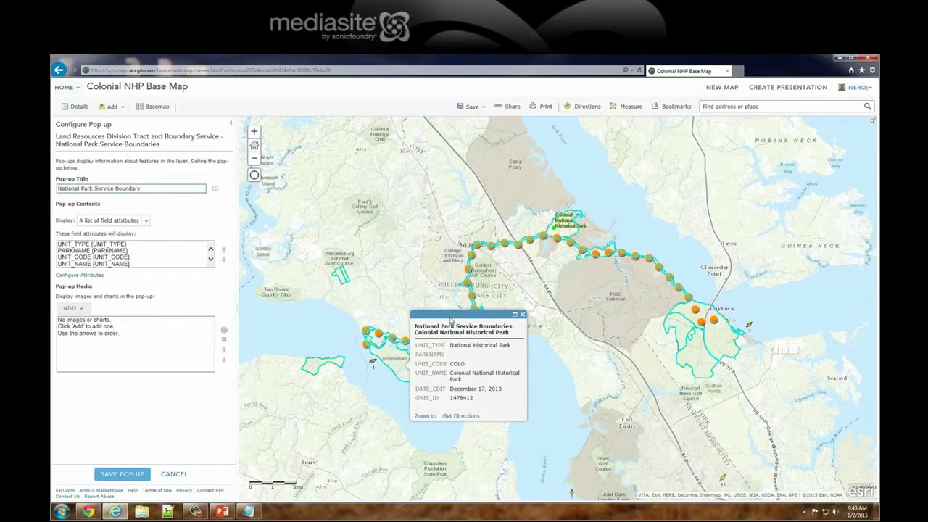
# In the boundary attributes, set the UNIT_TYPE alias to "Unit Type" and turn off display of PARKNAME and UNIT_CODE
pyautogui.click(82, 277)
pyautogui.moveTo(476, 210); pyautogui.dragTo(667, 126)
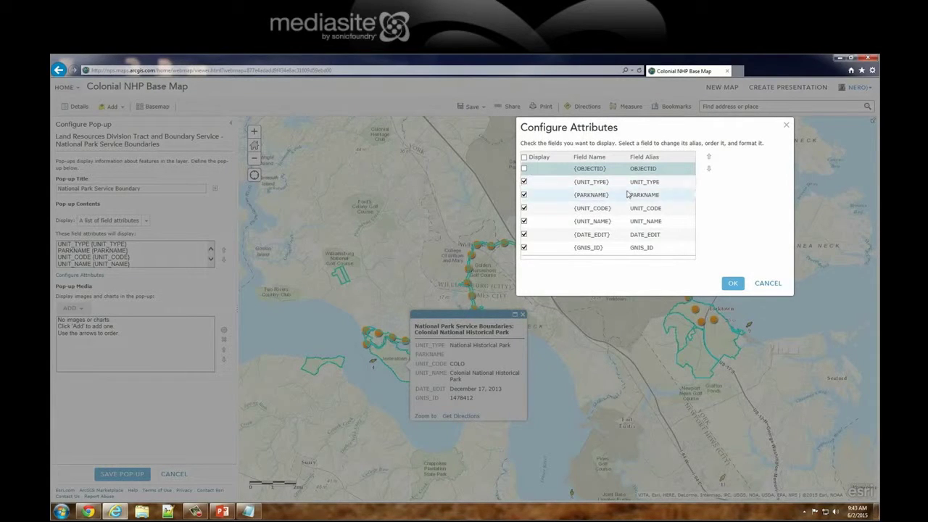
pyautogui.click(653, 183)
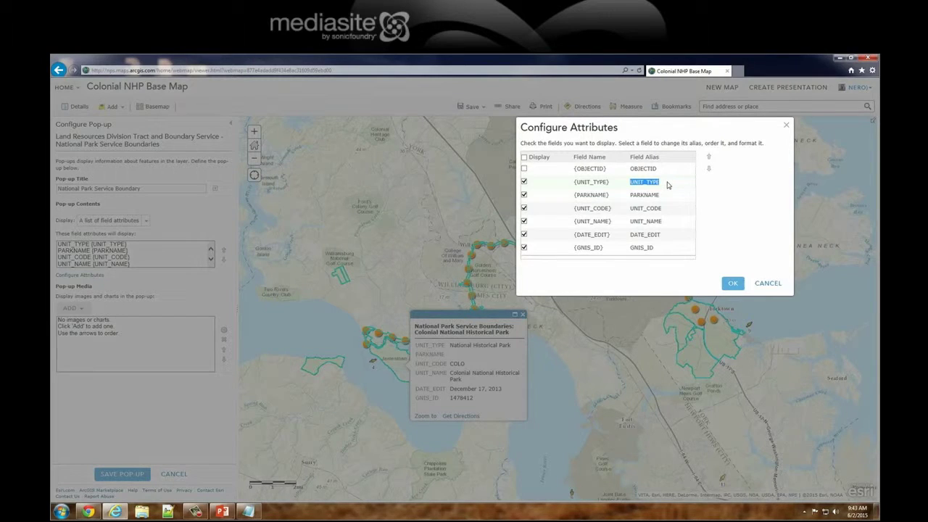
pyautogui.write('Unit Type')
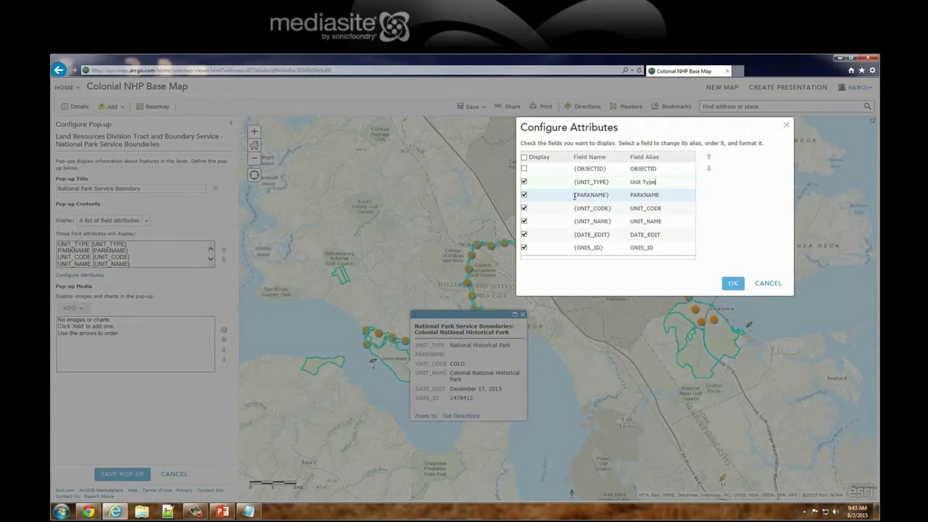
pyautogui.click(525, 195)
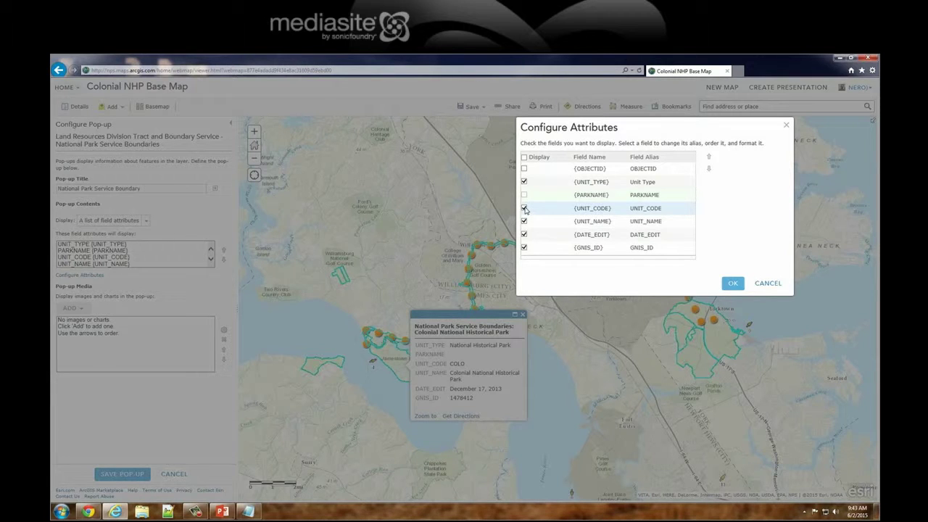
pyautogui.click(524, 209)
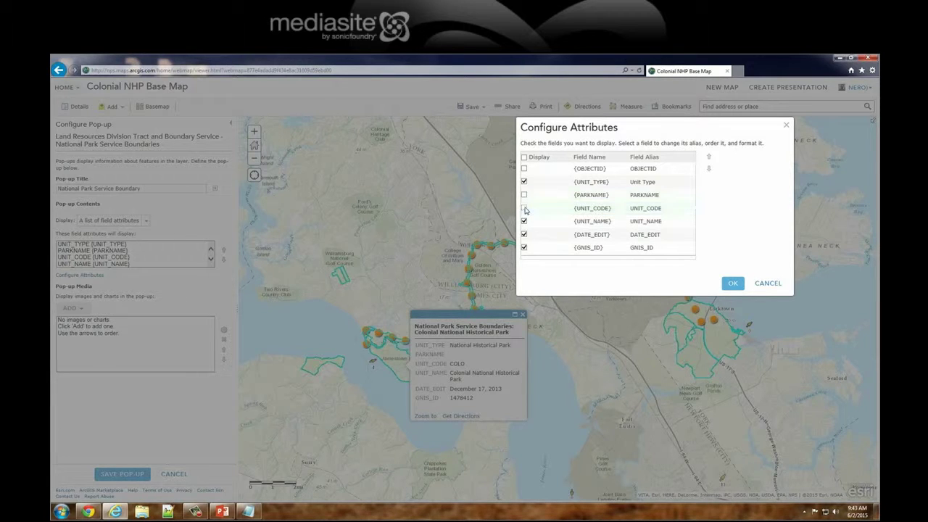
# Set the UNIT_NAME alias to "Unit Name" and move that field above Unit Type
pyautogui.click(661, 226)
pyautogui.write('Unit Name')
pyautogui.click(709, 157)
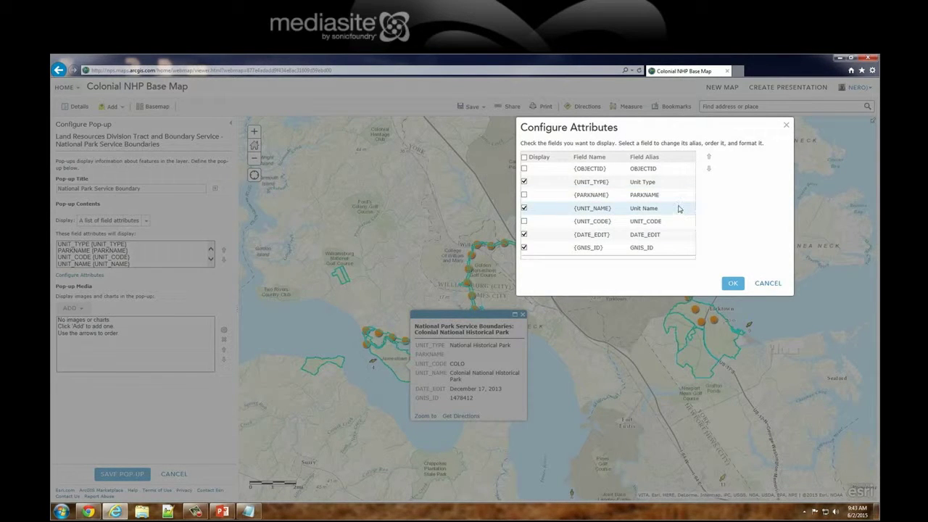
pyautogui.click(681, 208)
pyautogui.click(710, 160)
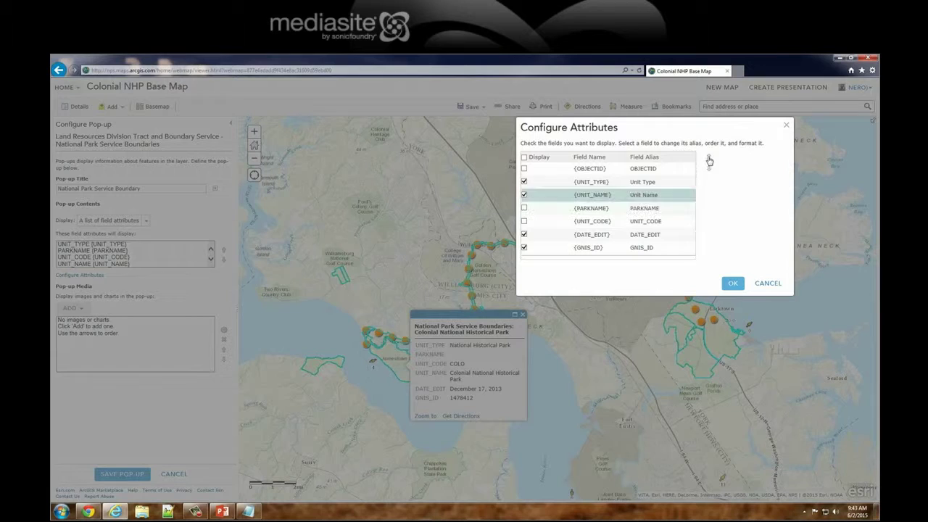
pyautogui.click(710, 160)
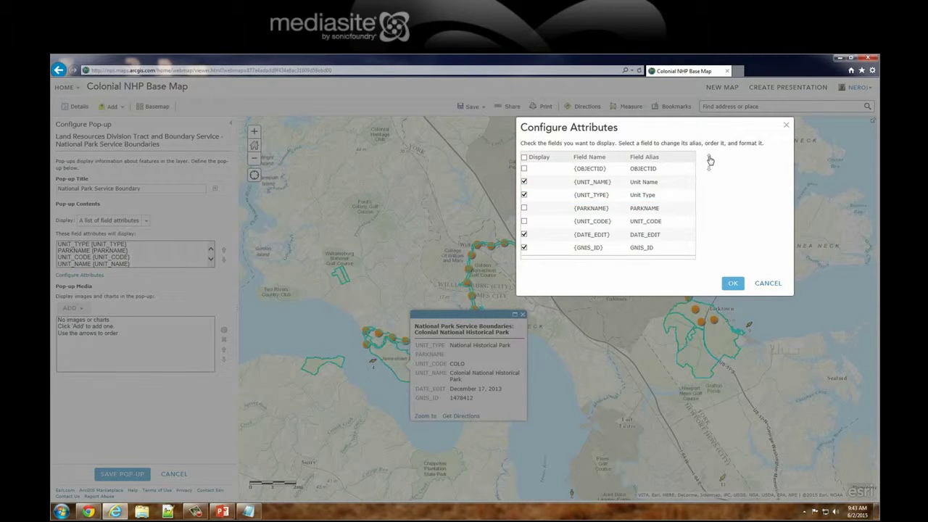
# Turn off display of GNIS_ID and set the DATE_EDIT alias to "Date Edited", keeping the "December 21, 1997" date format
pyautogui.click(524, 248)
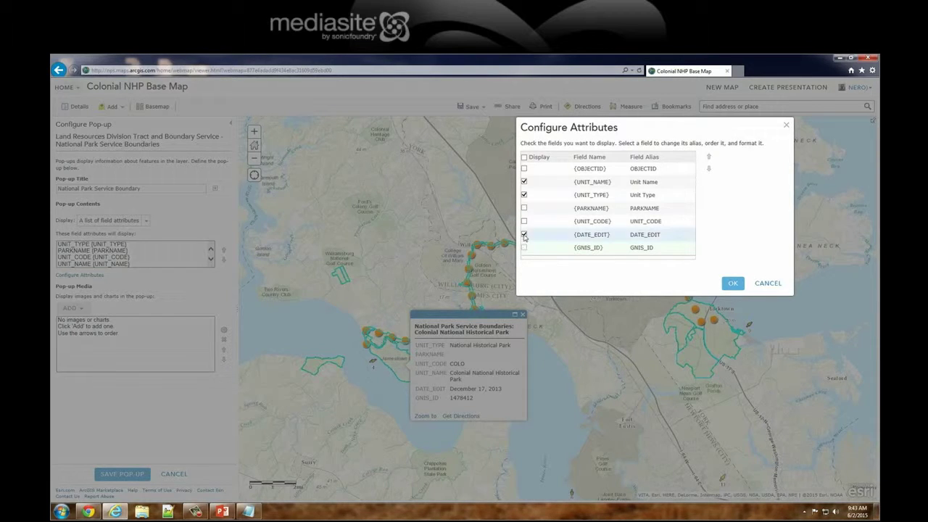
pyautogui.click(644, 235)
pyautogui.write('Date Edited')
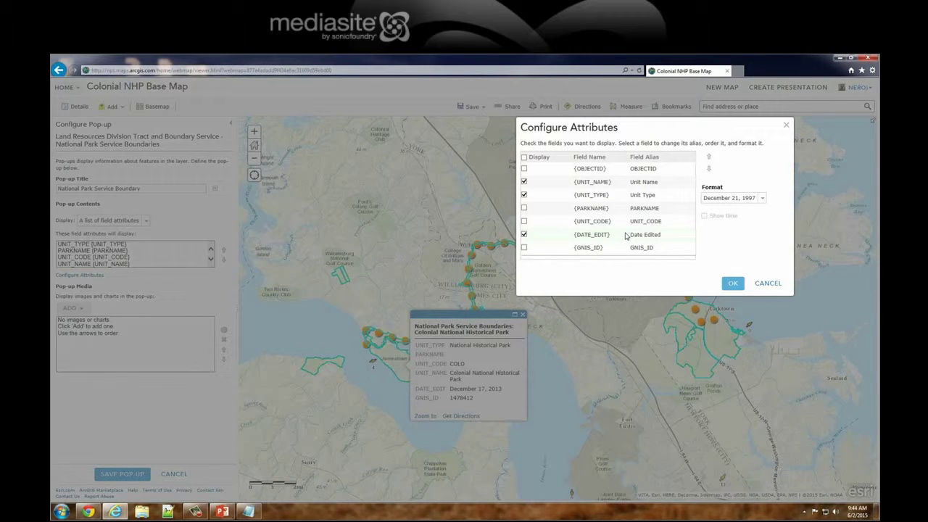
pyautogui.click(763, 199)
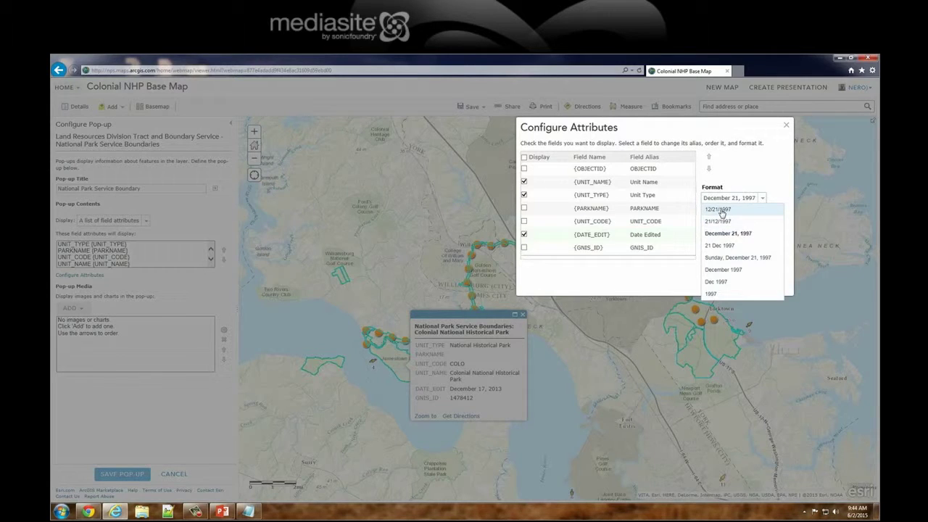
pyautogui.click(675, 276)
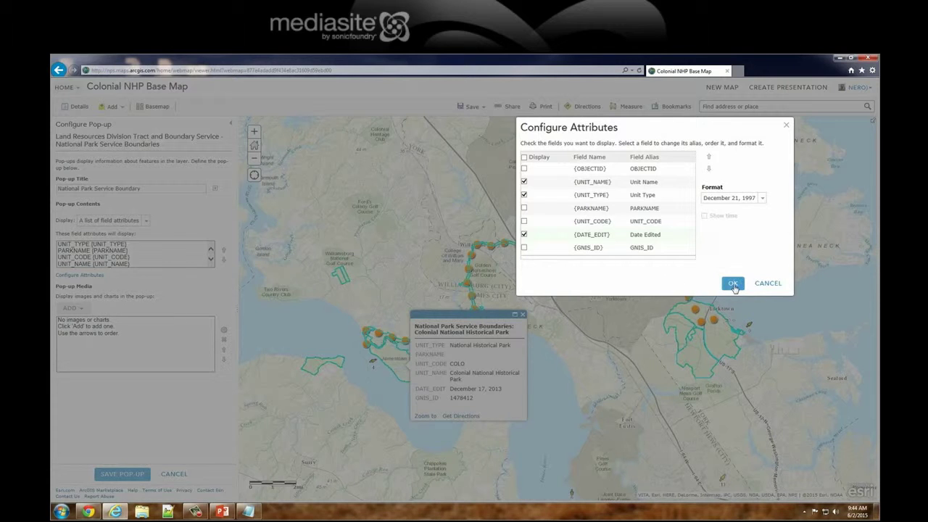
# Apply the attribute settings and save the boundary pop-up, checking it on the Jamestown Island boundary
pyautogui.click(733, 283)
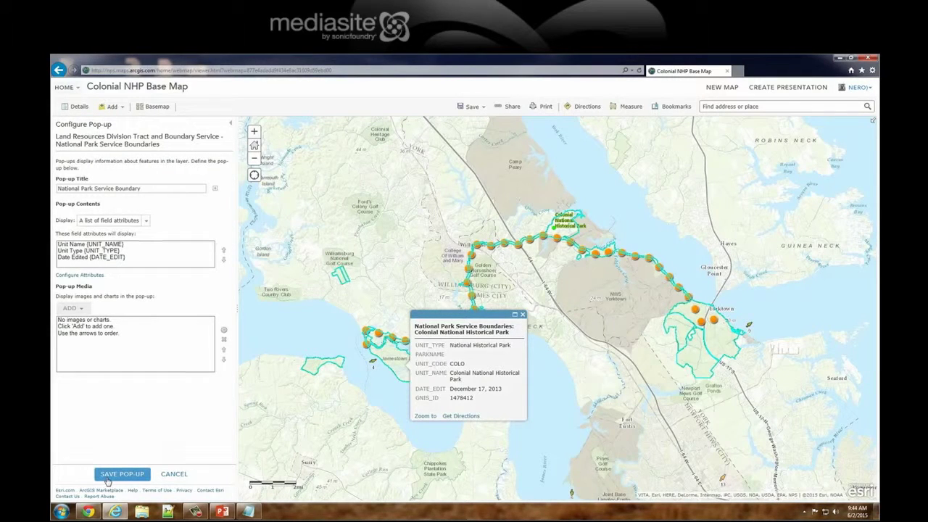
pyautogui.click(122, 474)
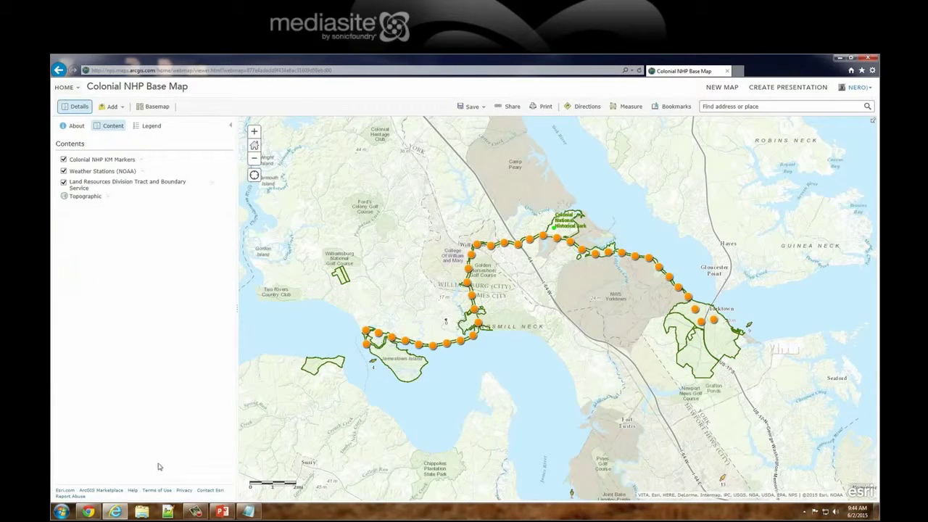
pyautogui.click(403, 360)
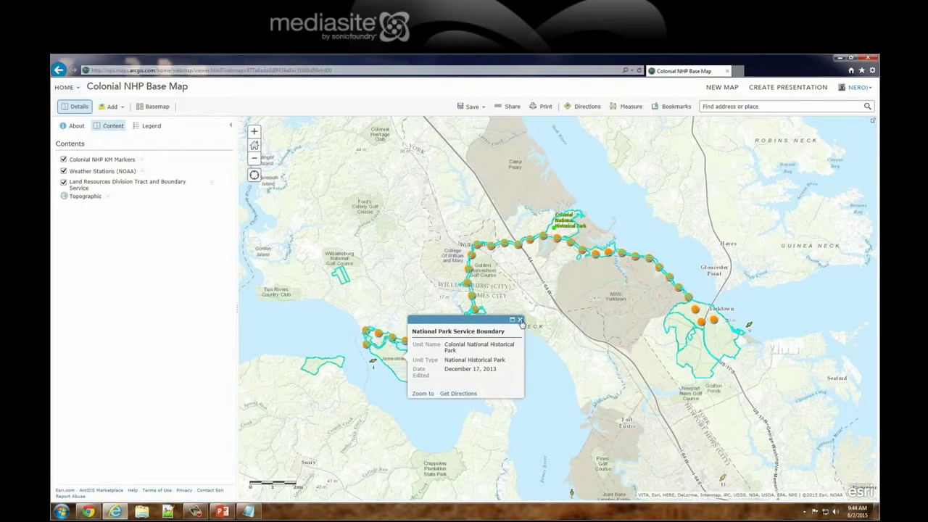
pyautogui.click(520, 320)
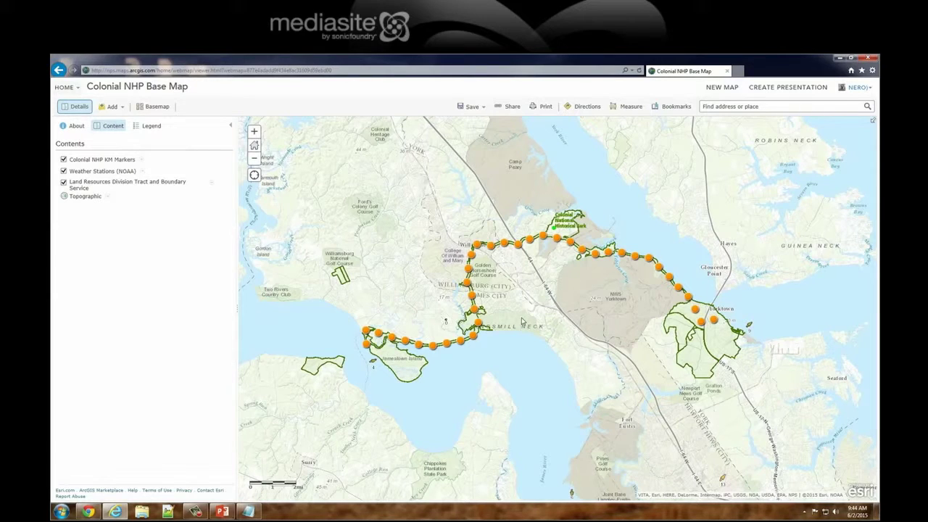
pyautogui.click(142, 160)
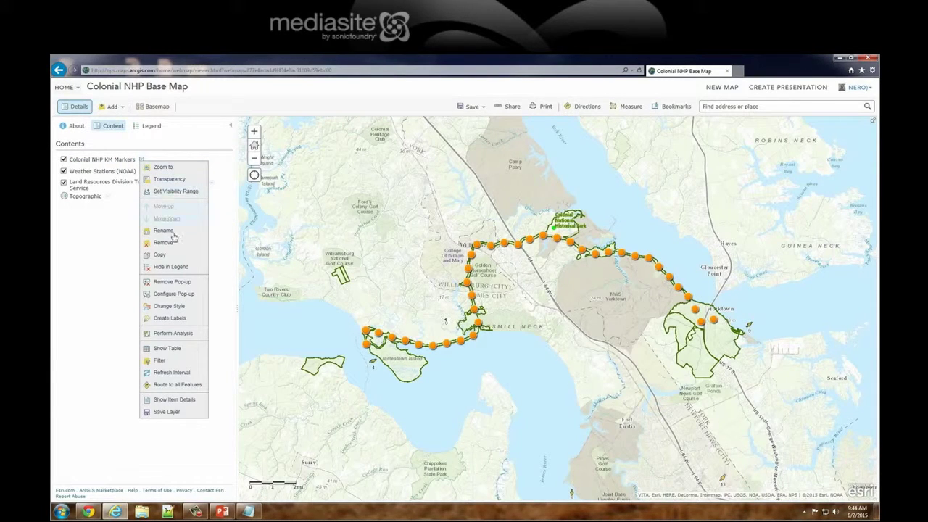
pyautogui.click(174, 293)
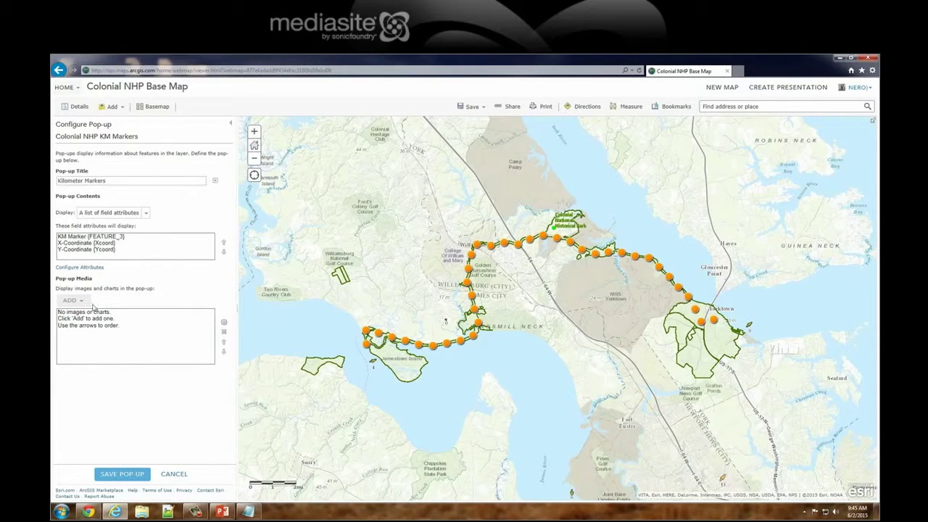
pyautogui.click(175, 474)
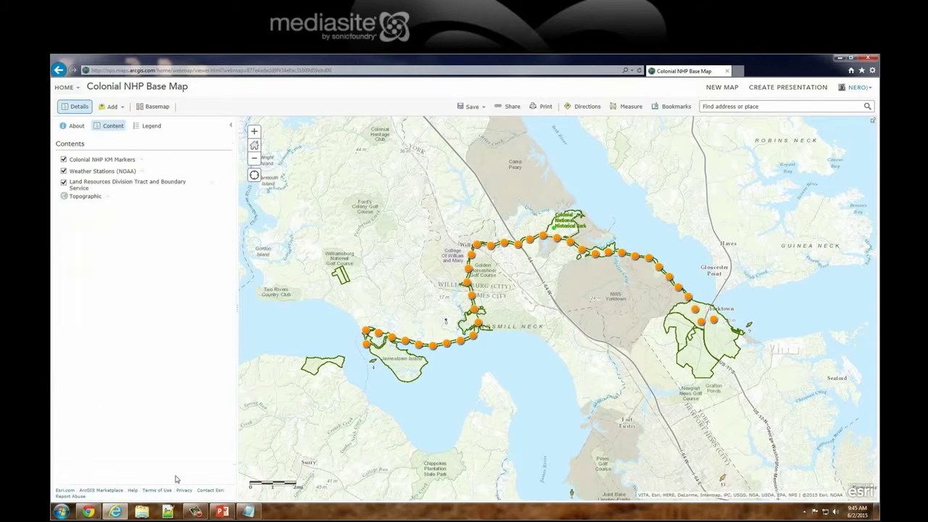
pyautogui.click(142, 159)
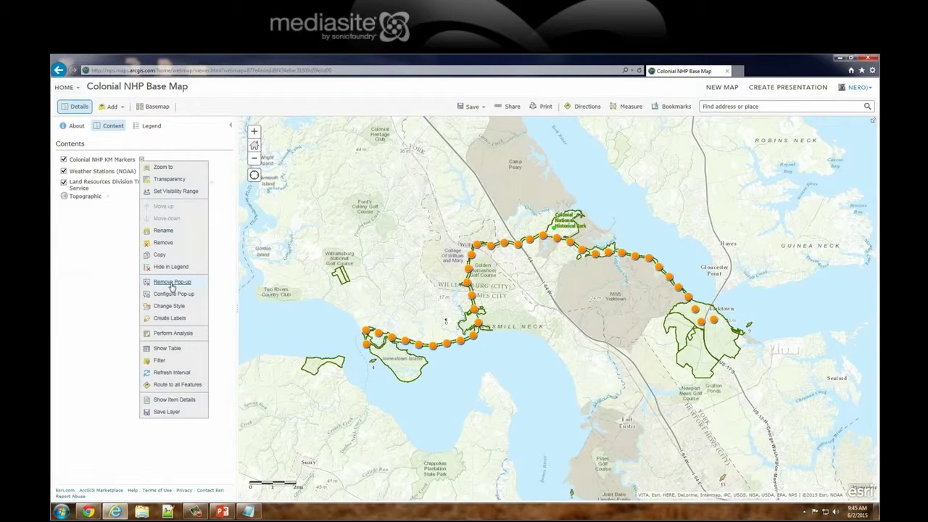
pyautogui.click(89, 278)
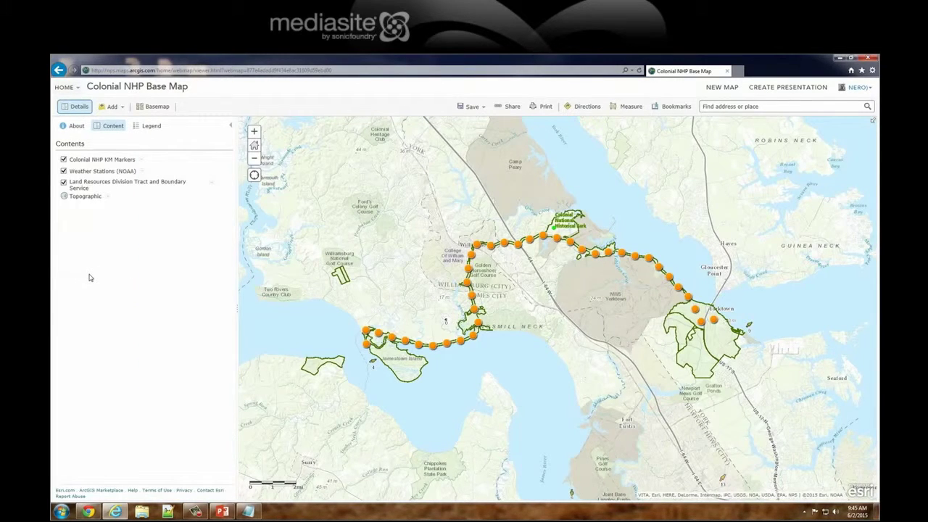